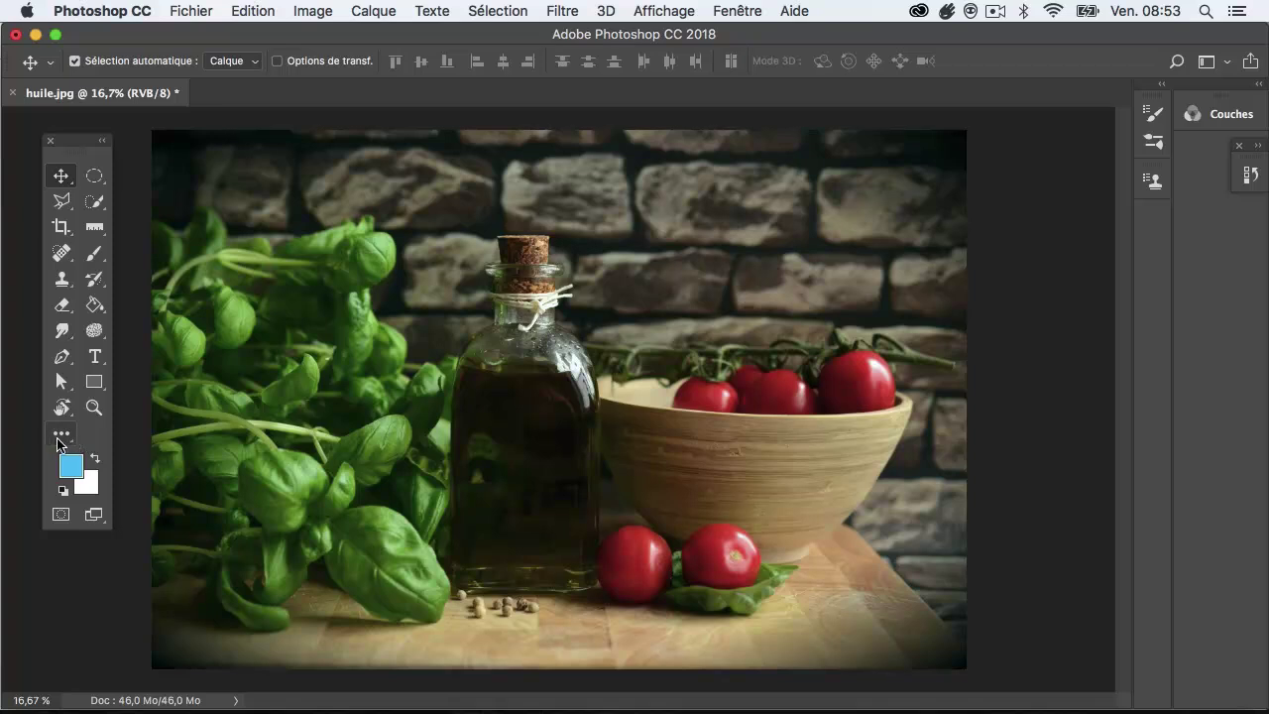
Open the toolbar customization and move Outil Rotation de l'affichage from the Outil Main group to the supplementary tools
left_click(61, 436)
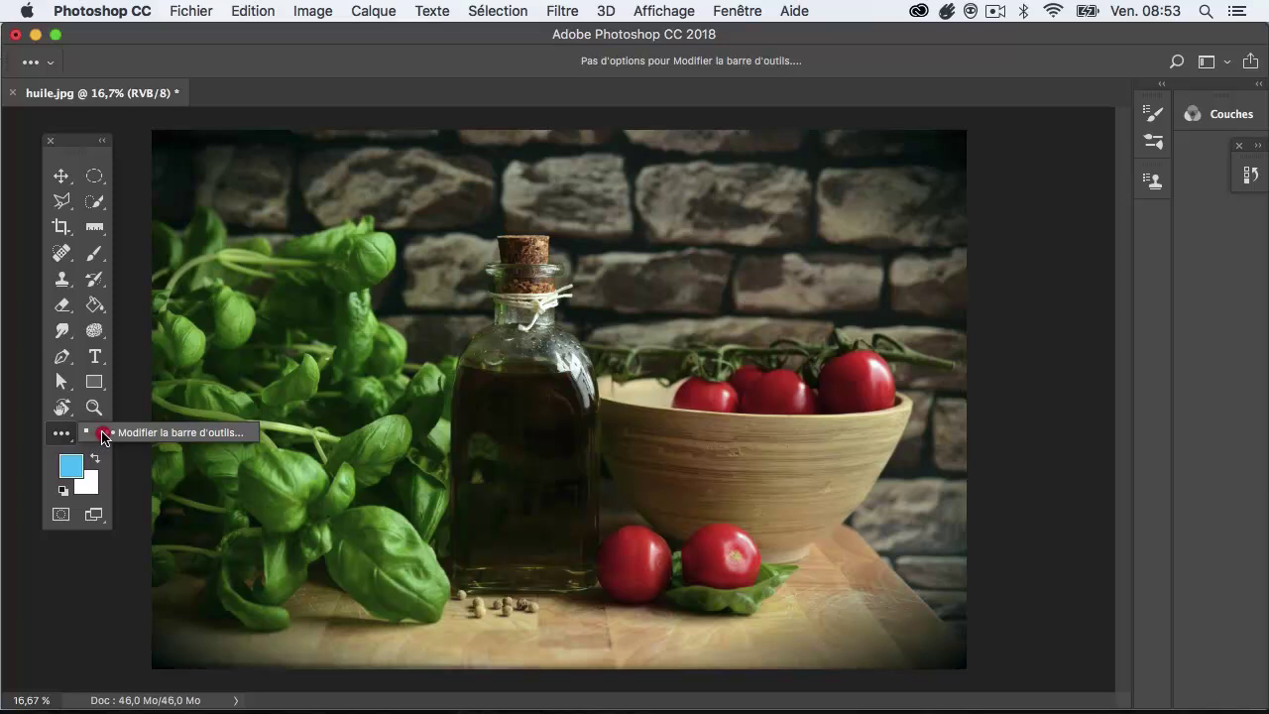
left_click(109, 437)
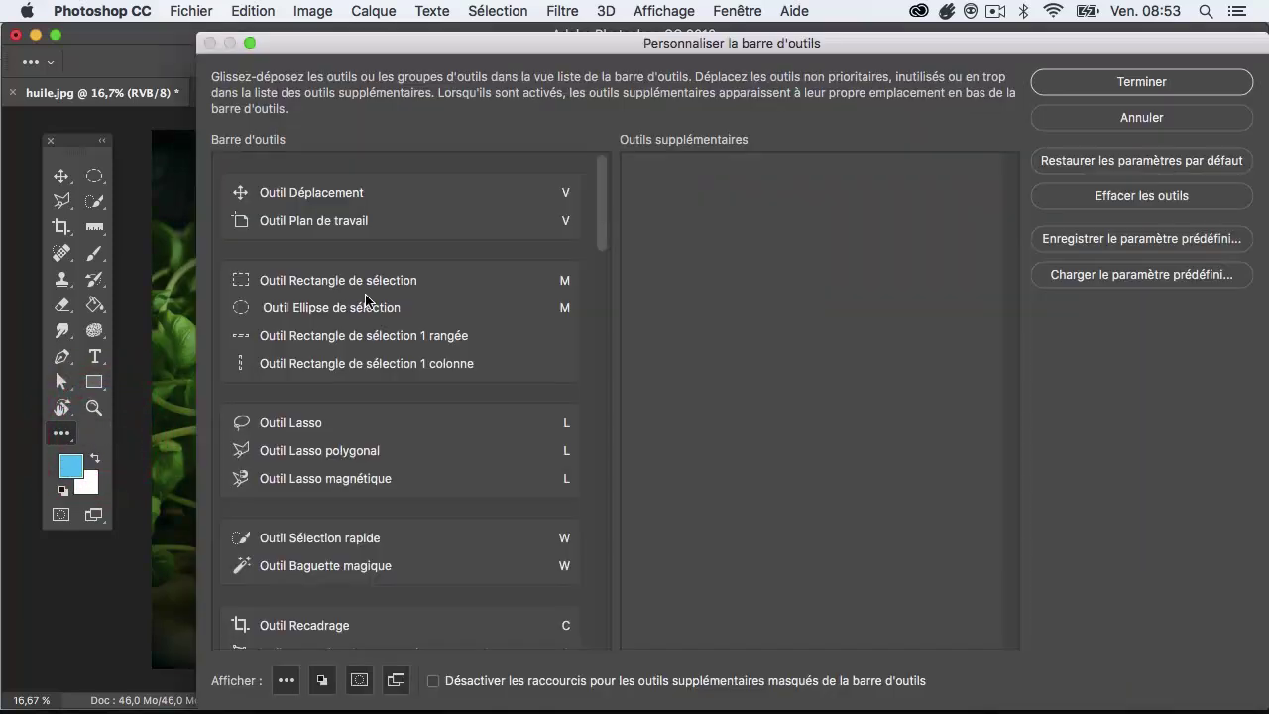
left_click_drag(496, 46, 487, 40)
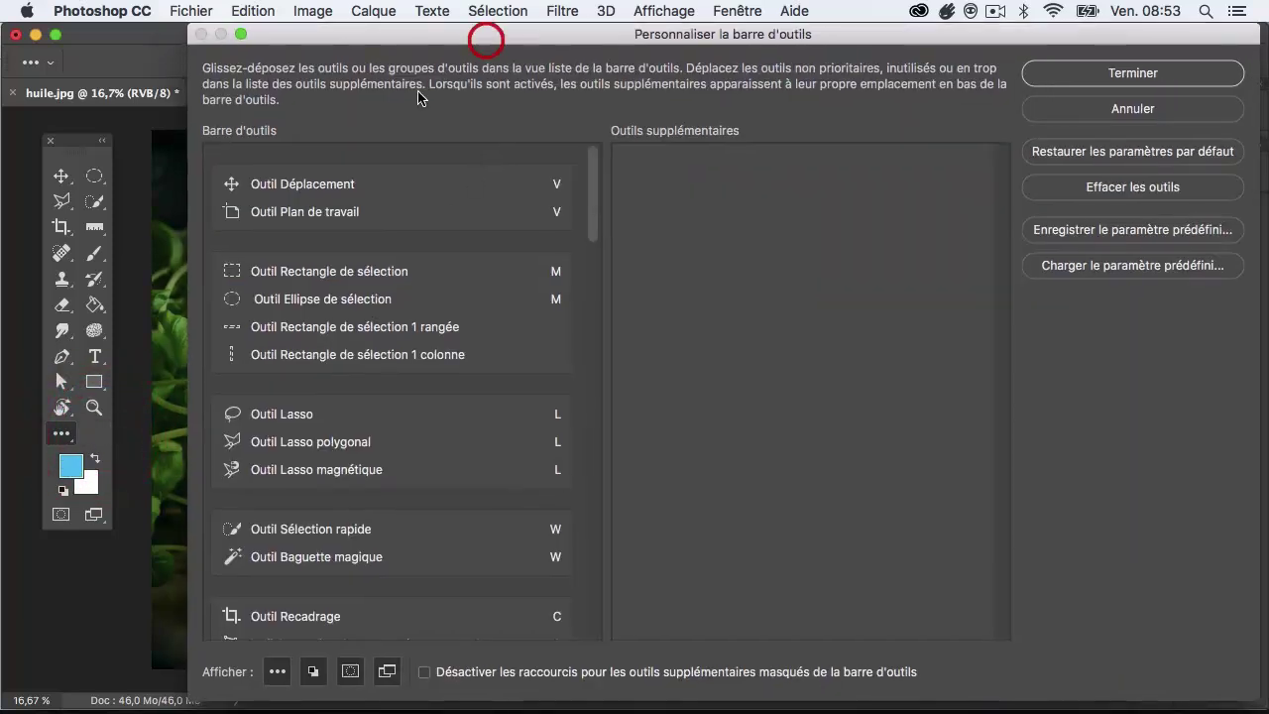
left_click(297, 259)
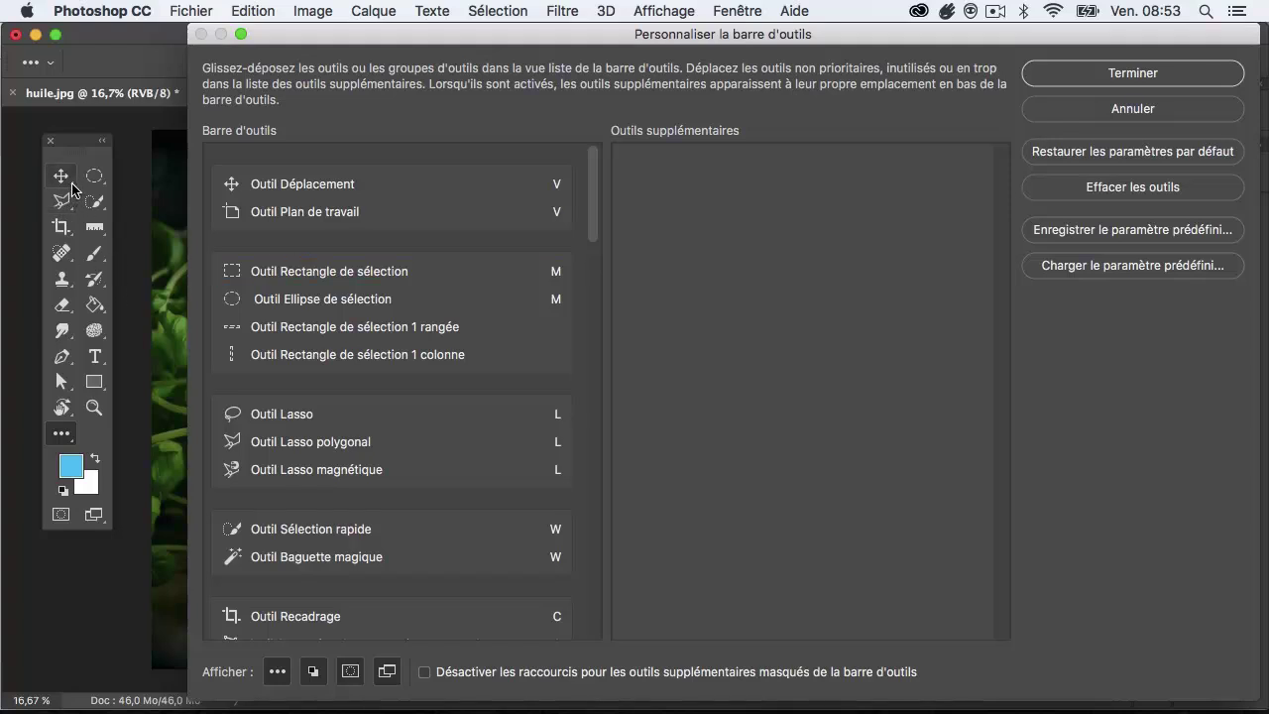
left_click(259, 188)
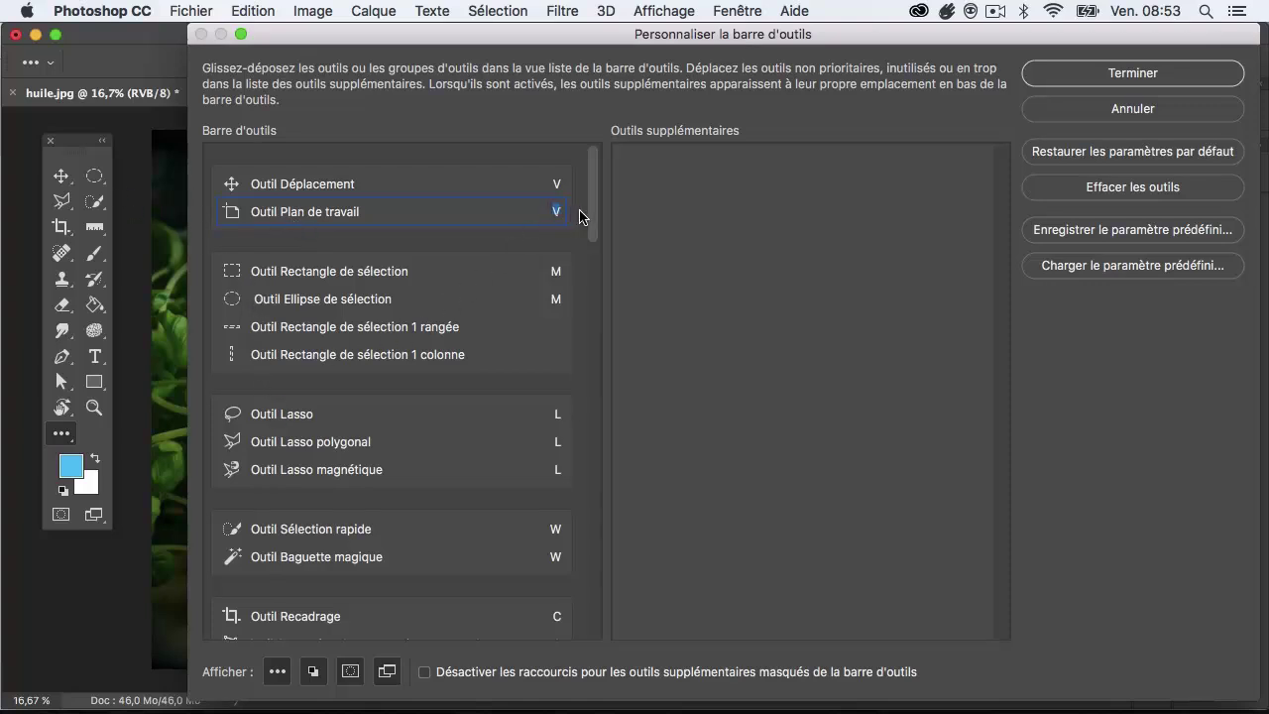
left_click_drag(593, 230, 589, 569)
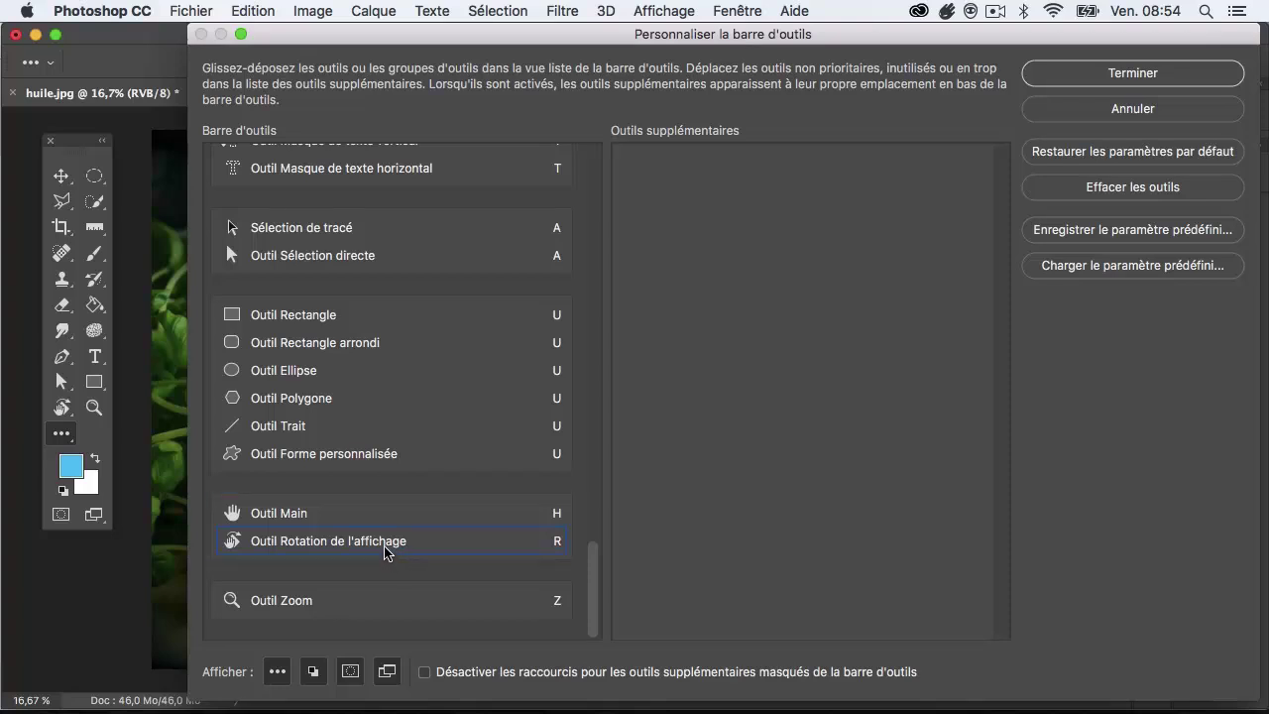
left_click_drag(388, 549, 762, 214)
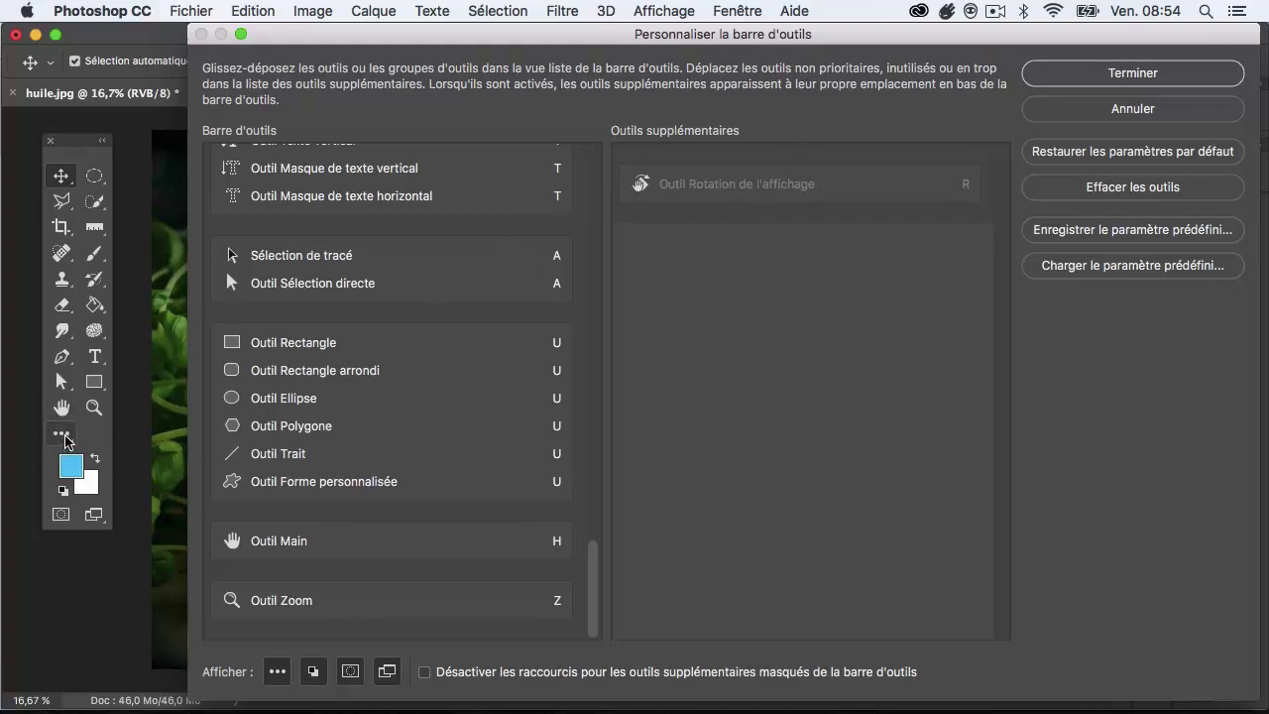
Return Outil Rotation de l'affichage from the supplementary tools to the toolbar list, grouping it with Outil Main
left_click(403, 532)
left_click_drag(681, 189, 273, 488)
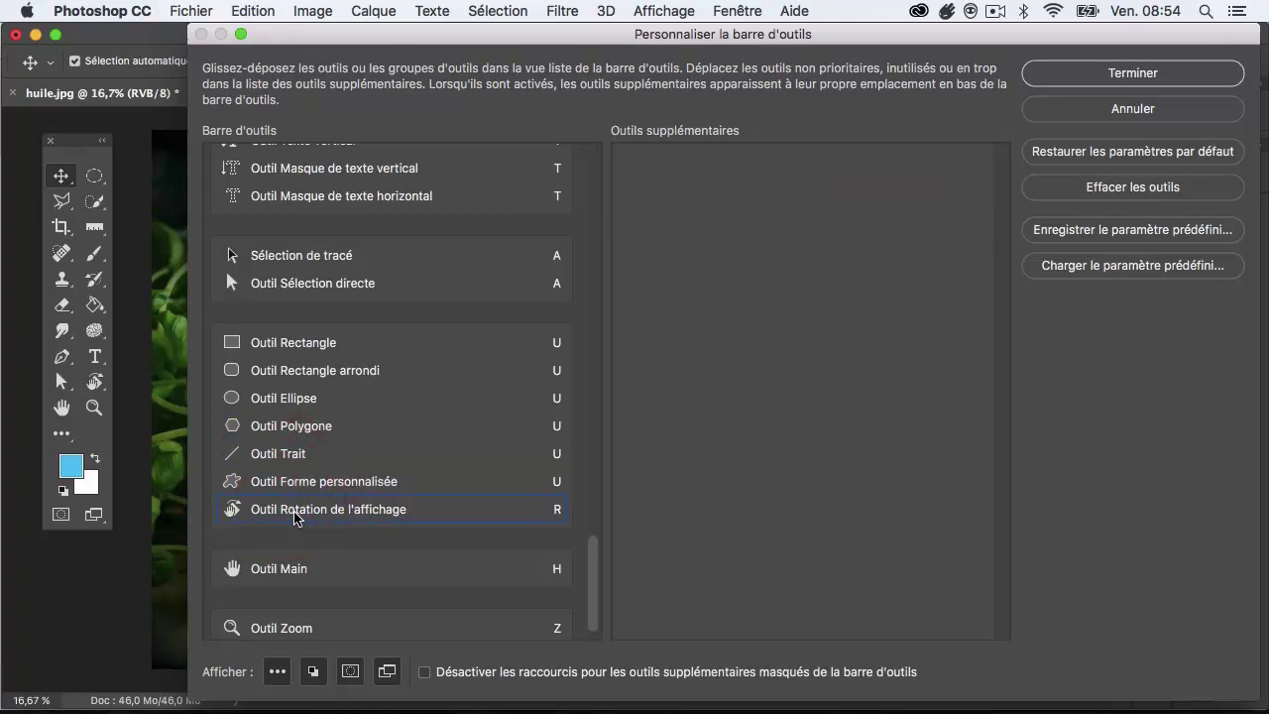
left_click_drag(292, 515, 292, 604)
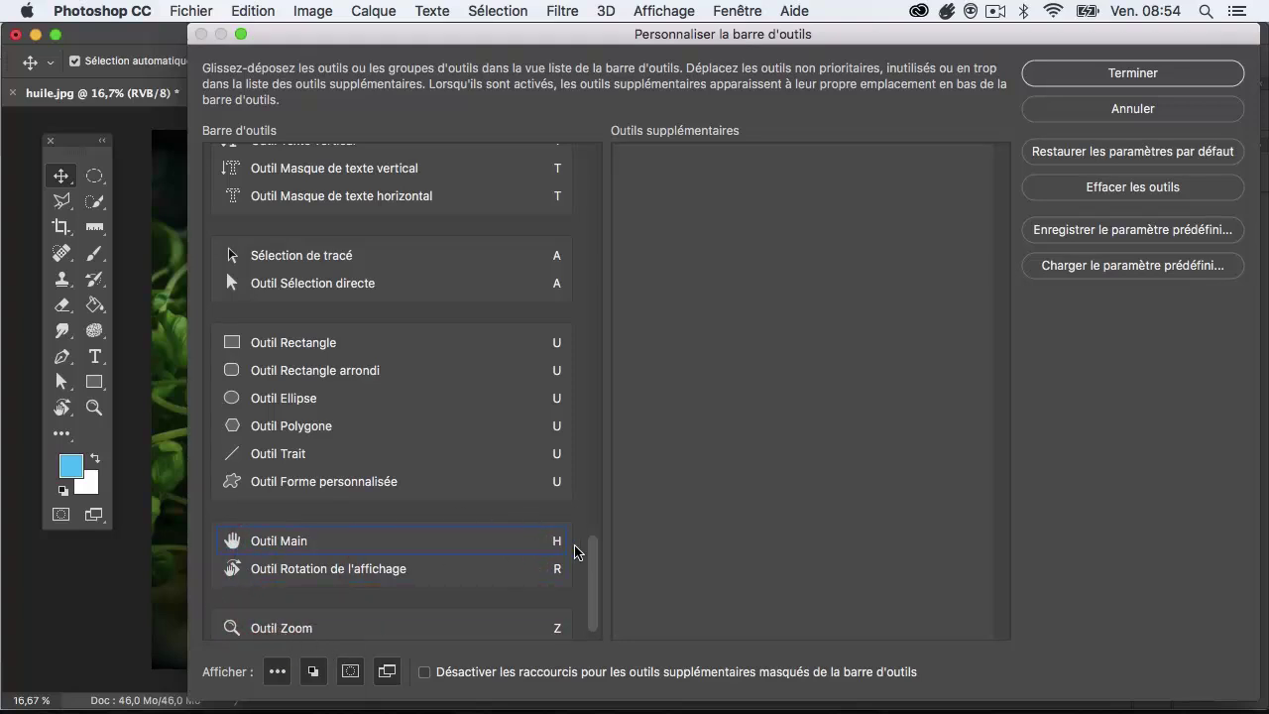
Move Outil Rotation de l'affichage out of the Outil Main group into the supplementary tools and apply the toolbar customization
left_click_drag(595, 552, 595, 601)
scroll(572, 440, "up", 1)
left_click_drag(376, 544, 731, 204)
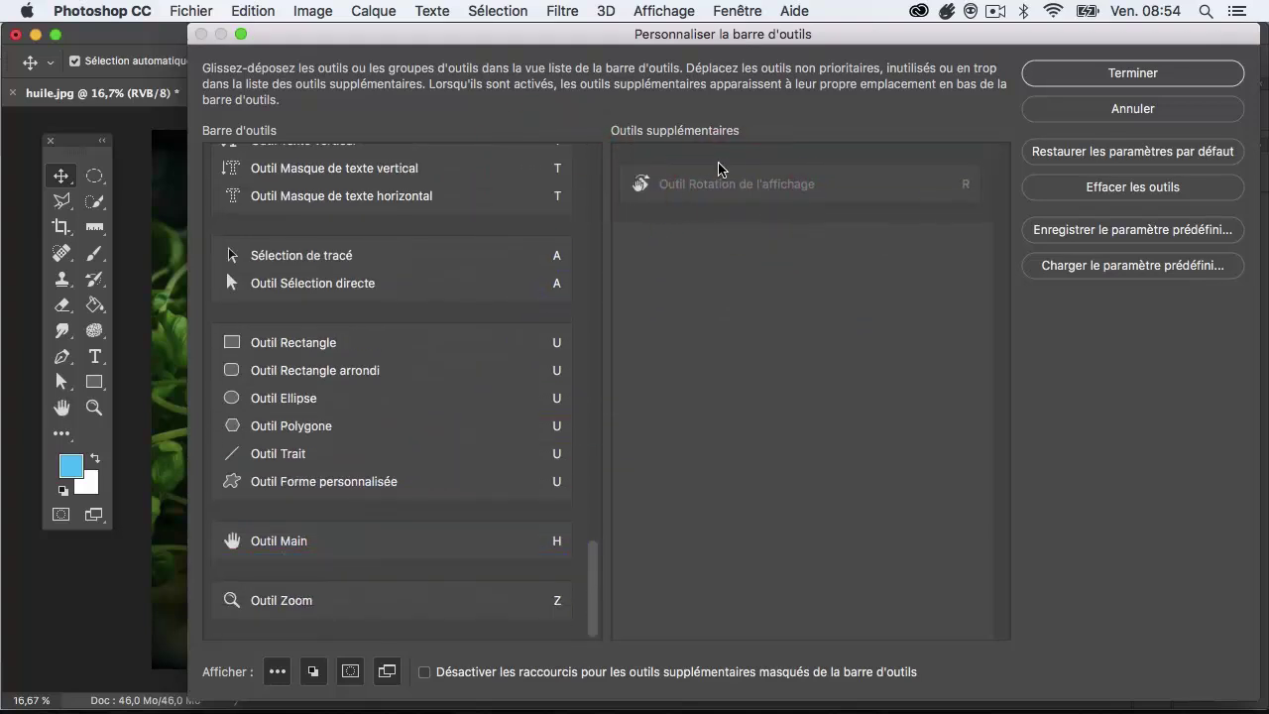
left_click(1090, 75)
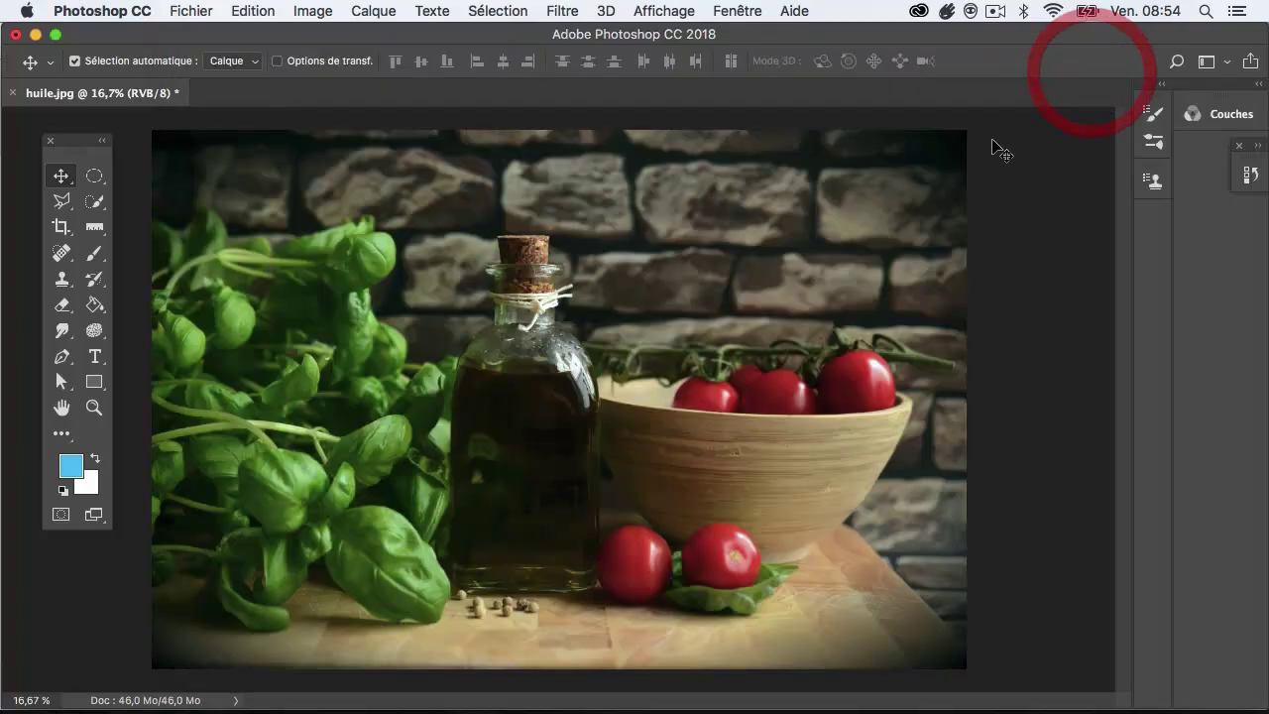
Activate Outil Rotation de l'affichage from the supplementary tools of the toolbar
left_click(57, 436)
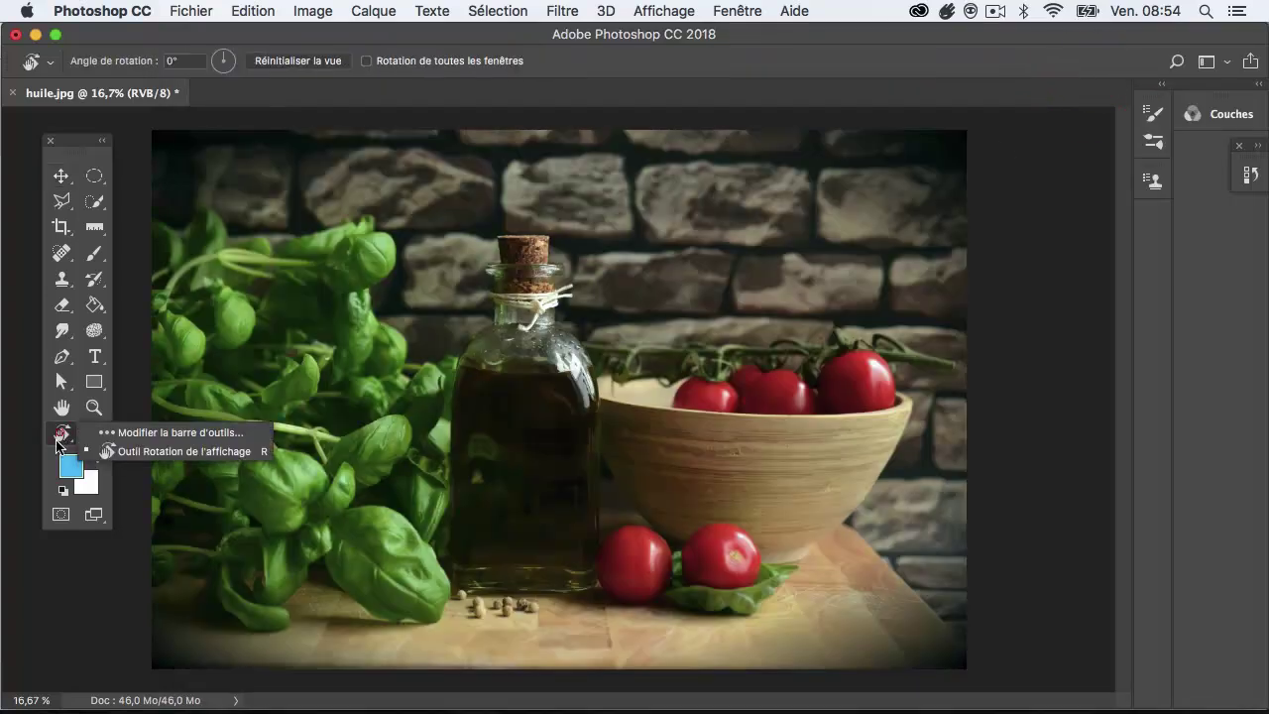
left_click(122, 451)
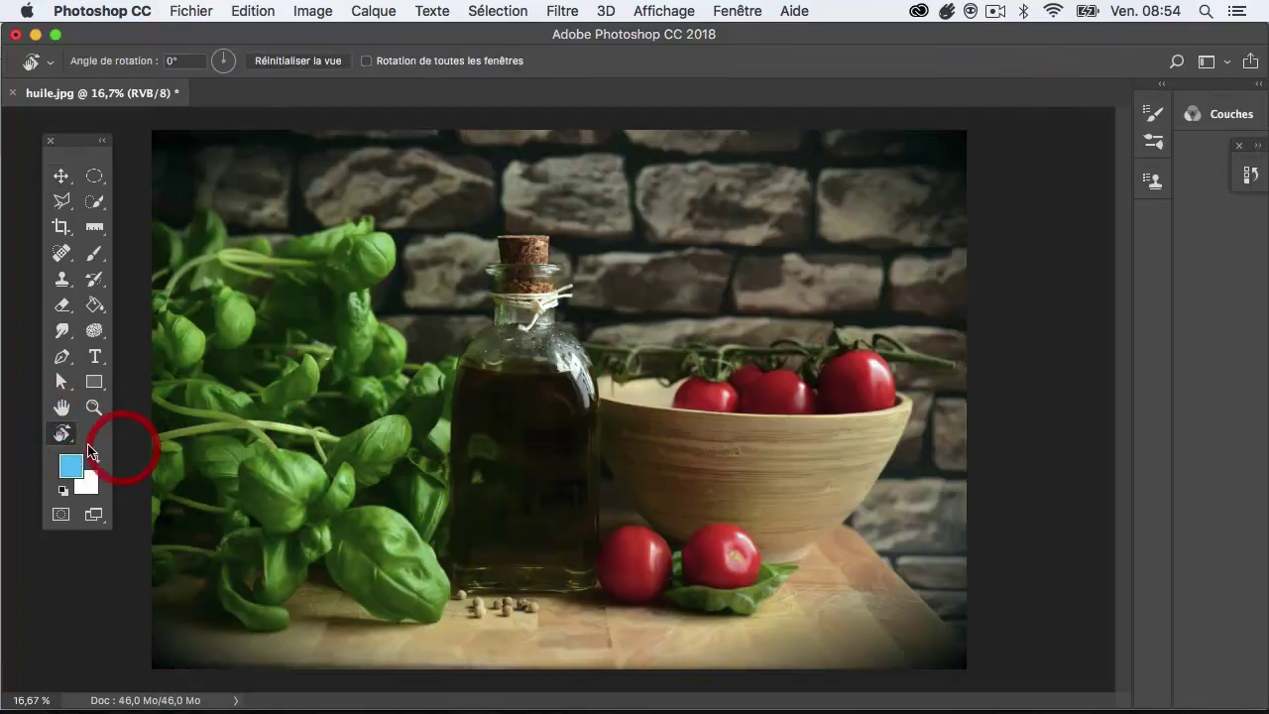
Reopen the toolbar customization, move Outil Zoom to the supplementary tools and put it back in the toolbar list
left_click(65, 437)
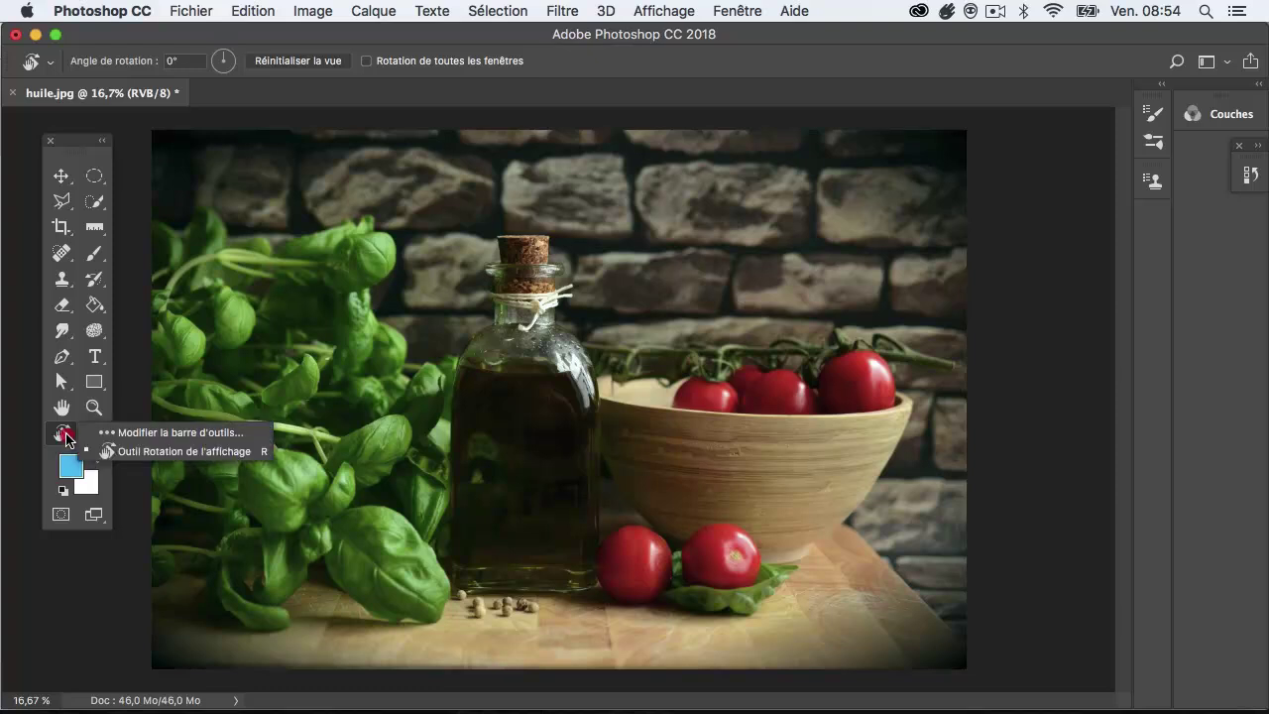
left_click(136, 436)
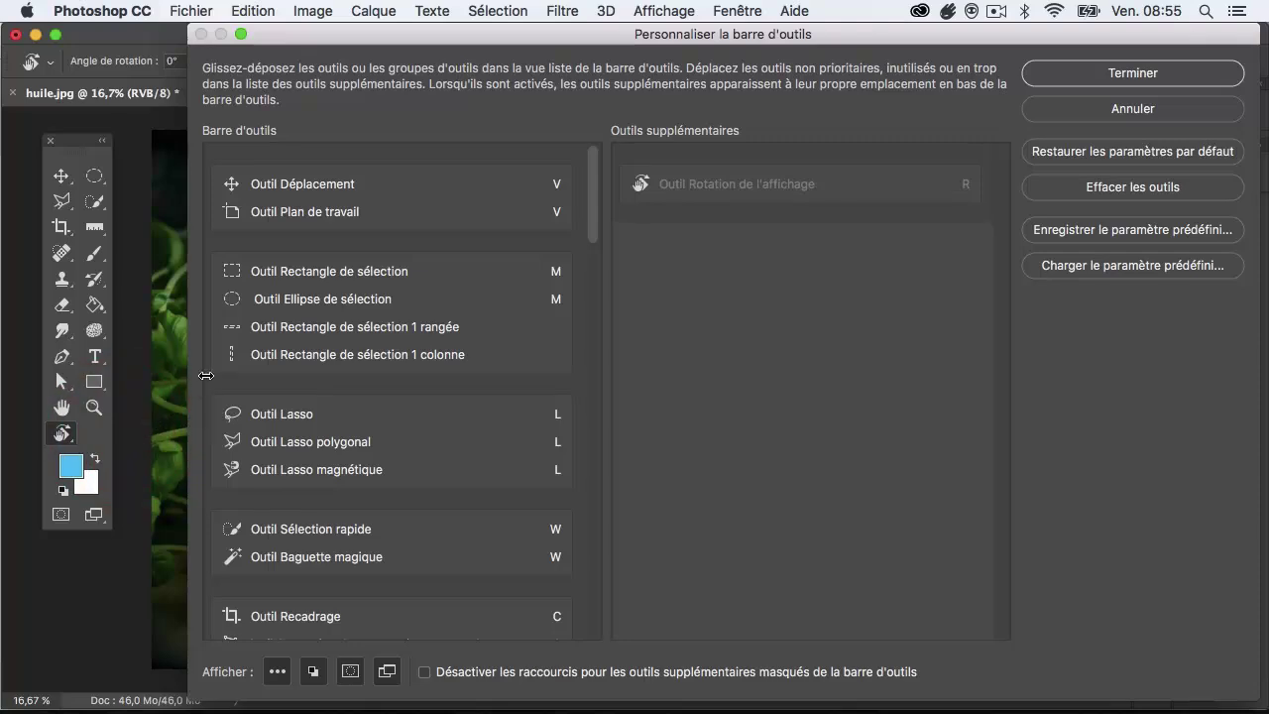
left_click_drag(589, 209, 604, 645)
left_click_drag(438, 603, 738, 271)
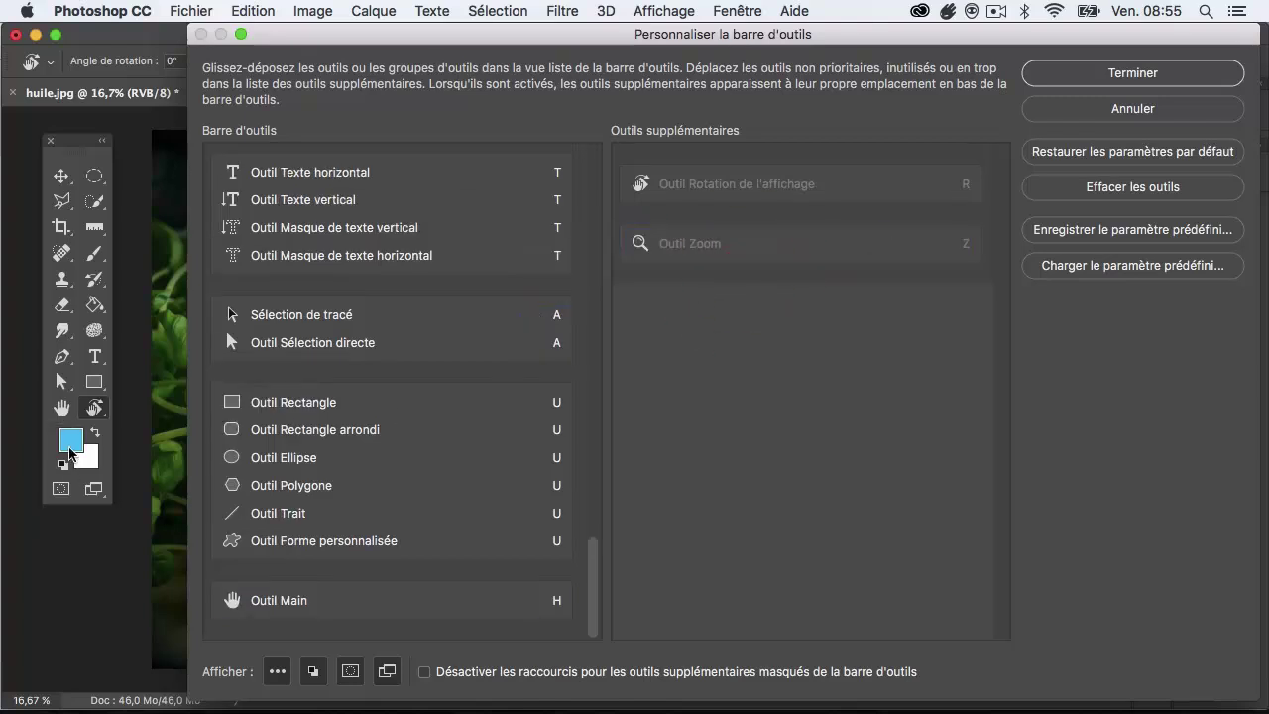
left_click_drag(651, 238, 359, 646)
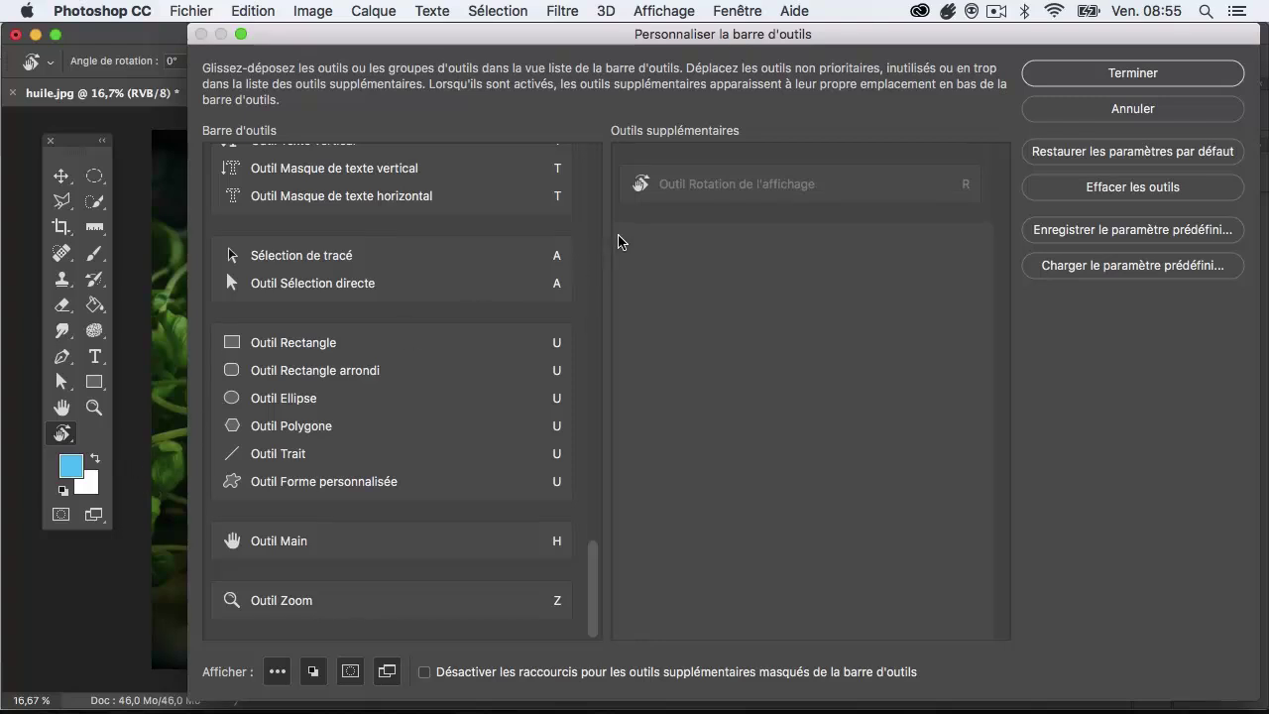
Try placing Outil Rotation de l'affichage with Outil Main, review the list of tool groups, and cancel the toolbar customization
left_click_drag(687, 198, 338, 563)
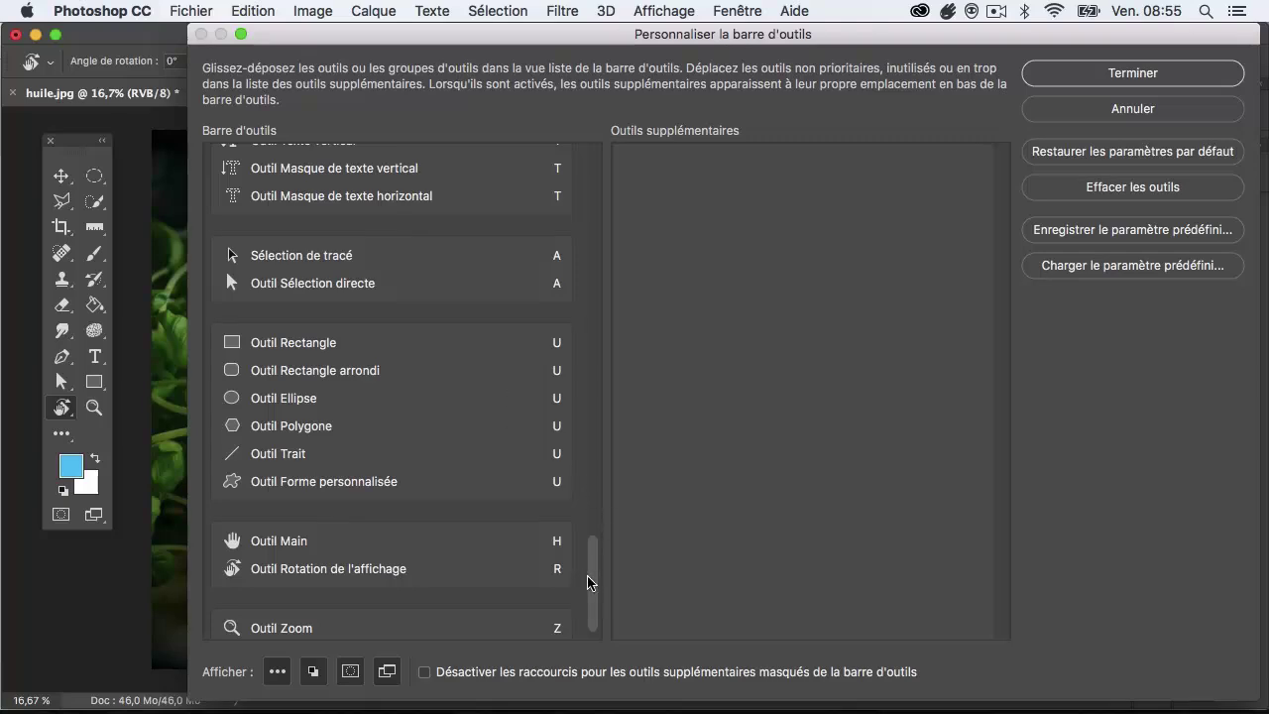
left_click_drag(593, 590, 550, 165)
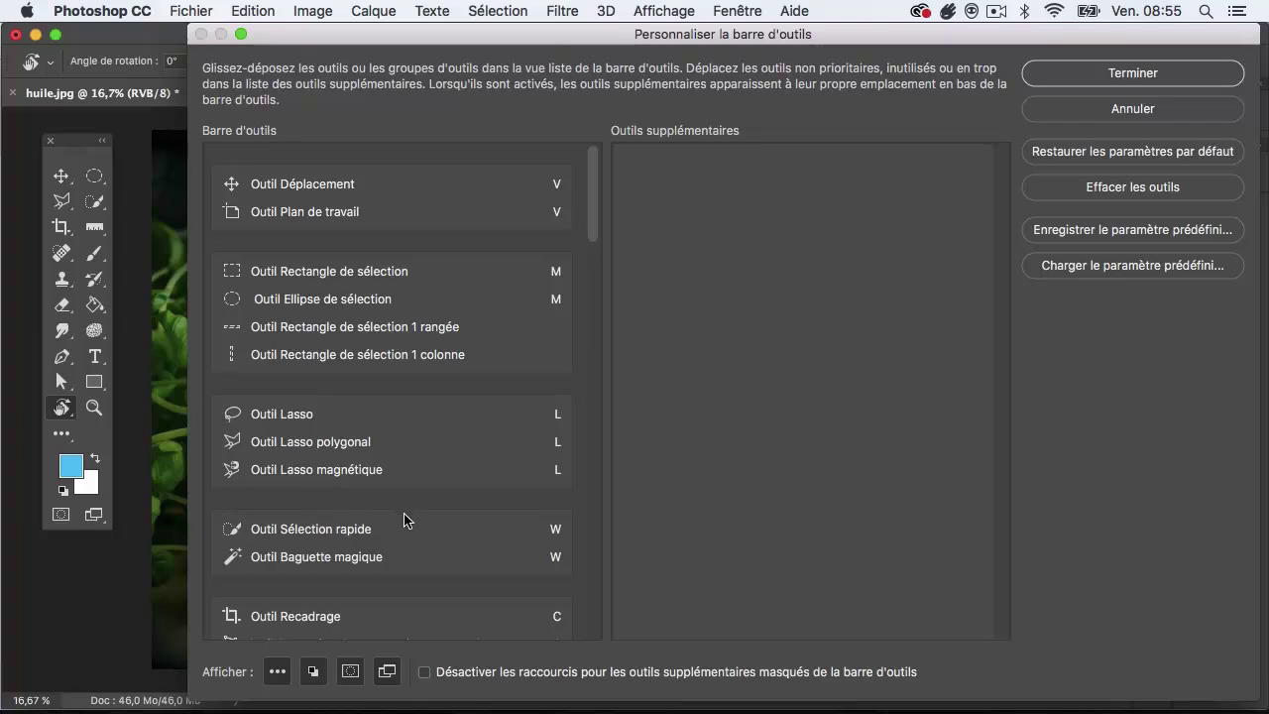
mouse_move(405, 523)
left_mouse_down()
mouse_move(406, 498)
mouse_move(406, 530)
left_mouse_up()
left_click_drag(595, 226, 589, 294)
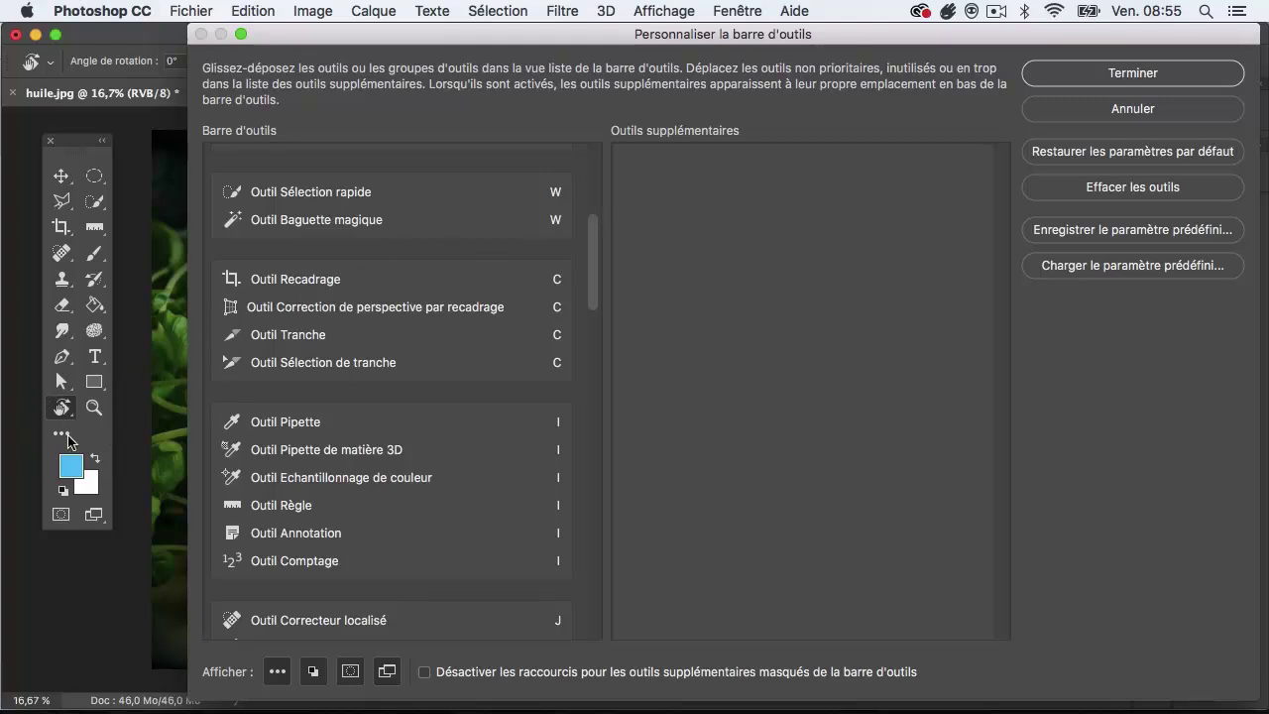
left_click(1049, 108)
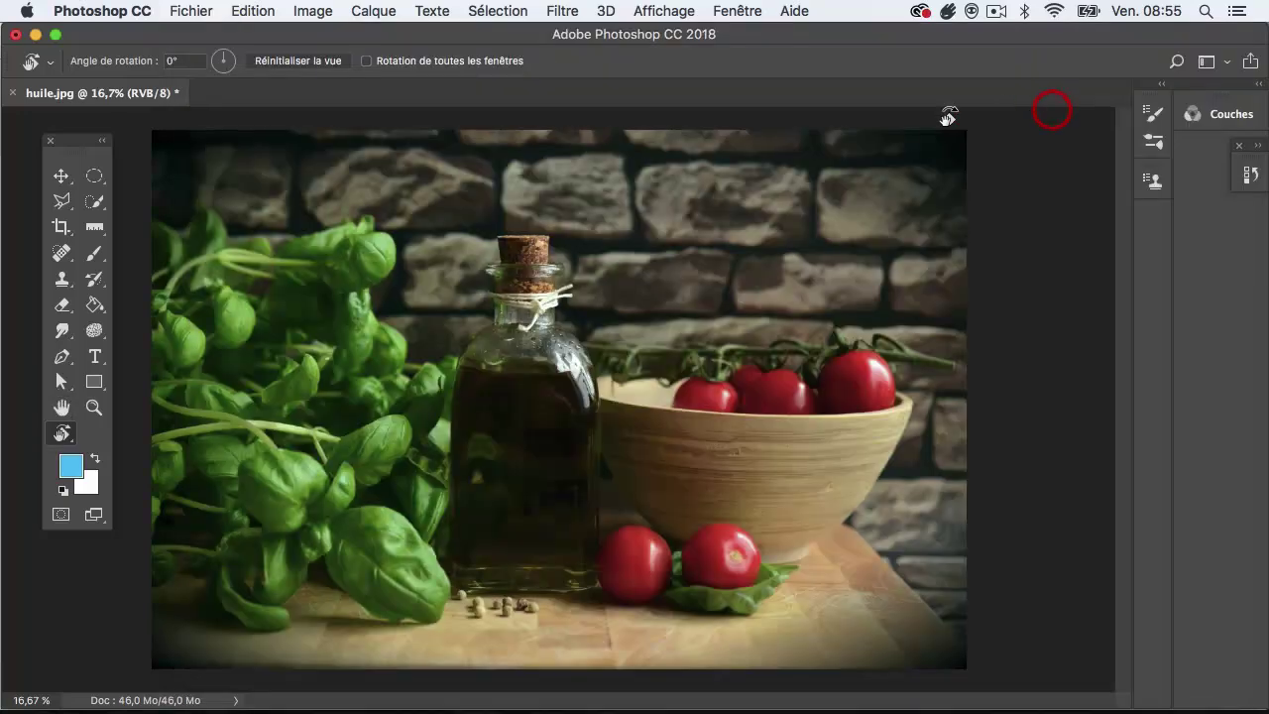
Customize the toolbar to group Outil Rotation de l'affichage with Outil Main, apply it, and activate Outil Déplacement
left_click(62, 436)
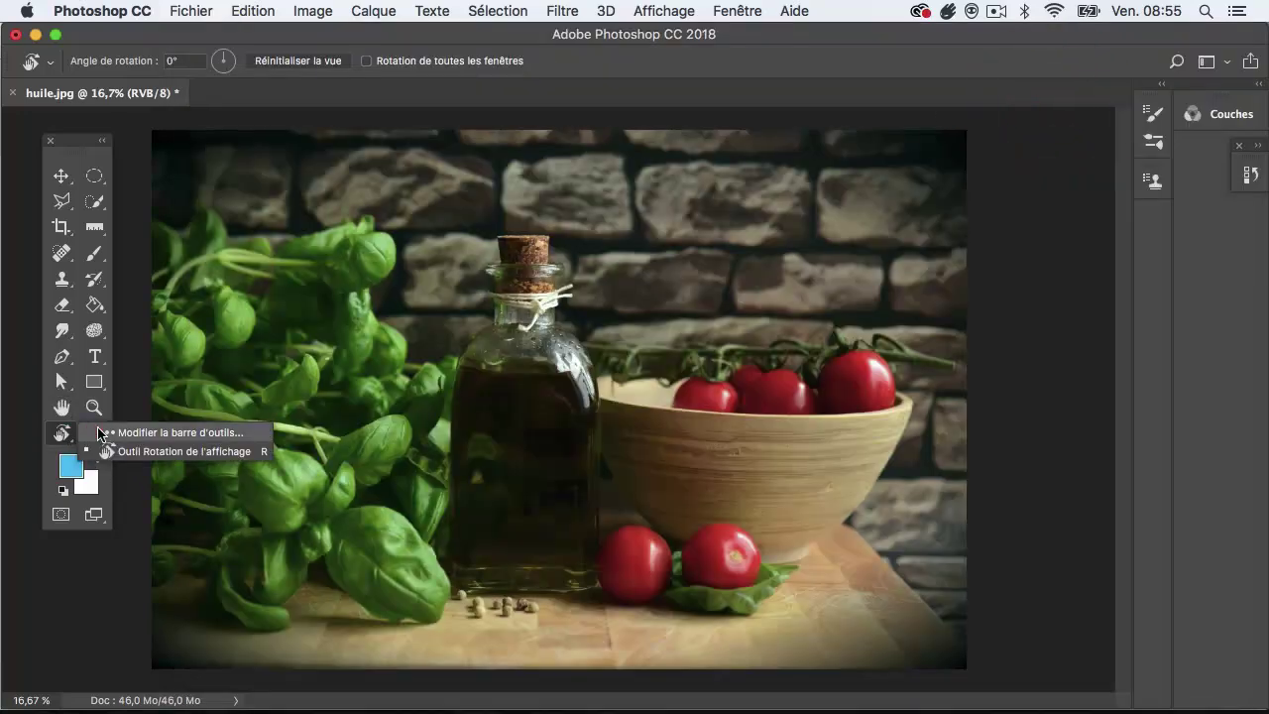
left_click(99, 433)
left_click_drag(662, 181, 340, 589)
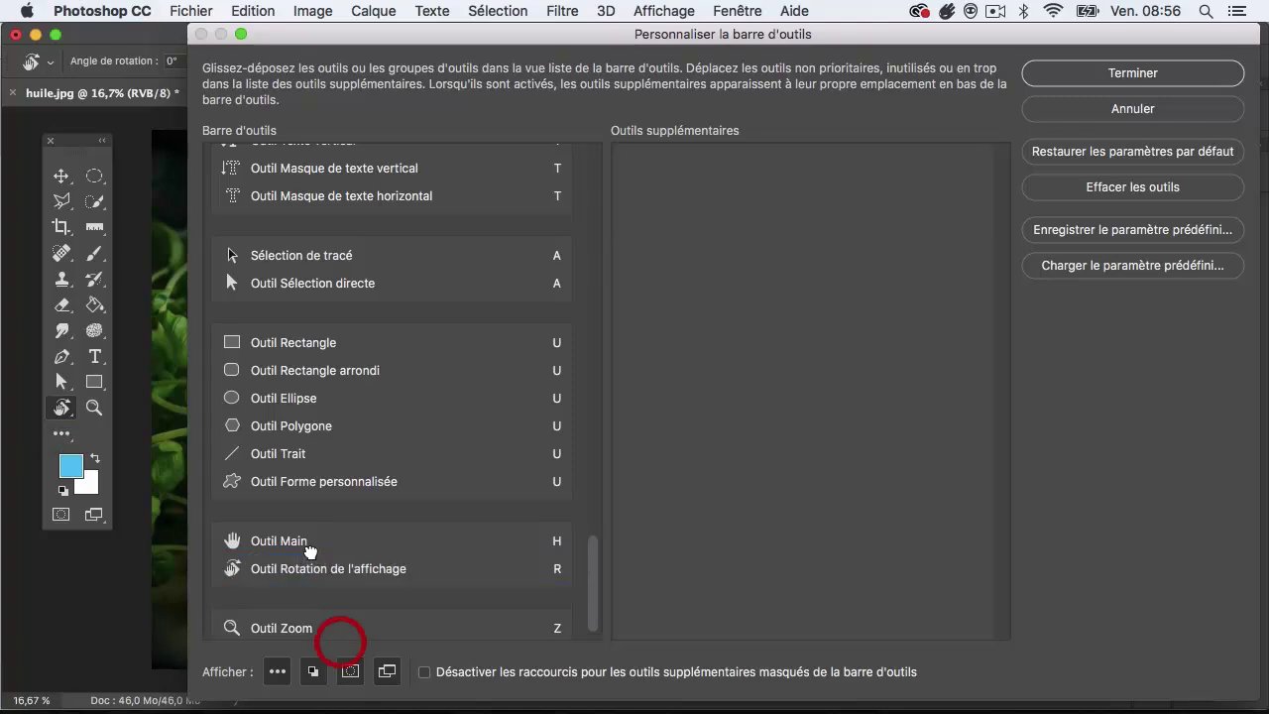
left_click(1070, 77)
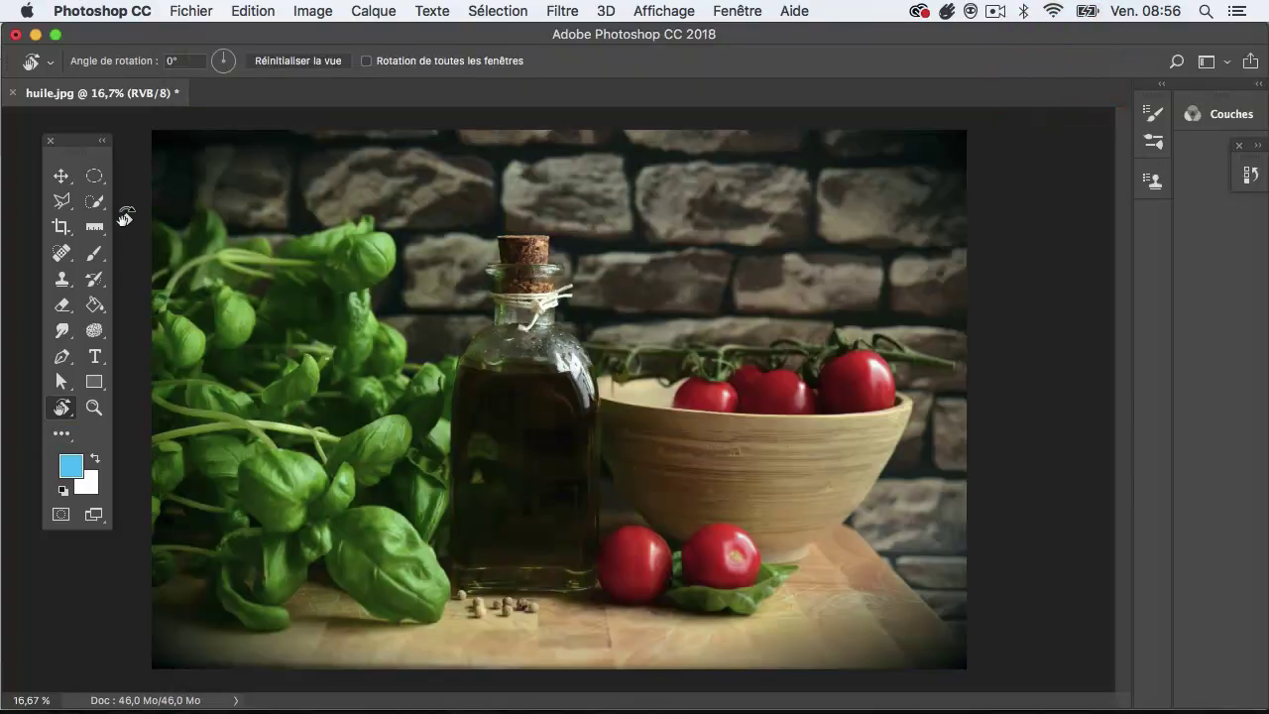
left_click(61, 175)
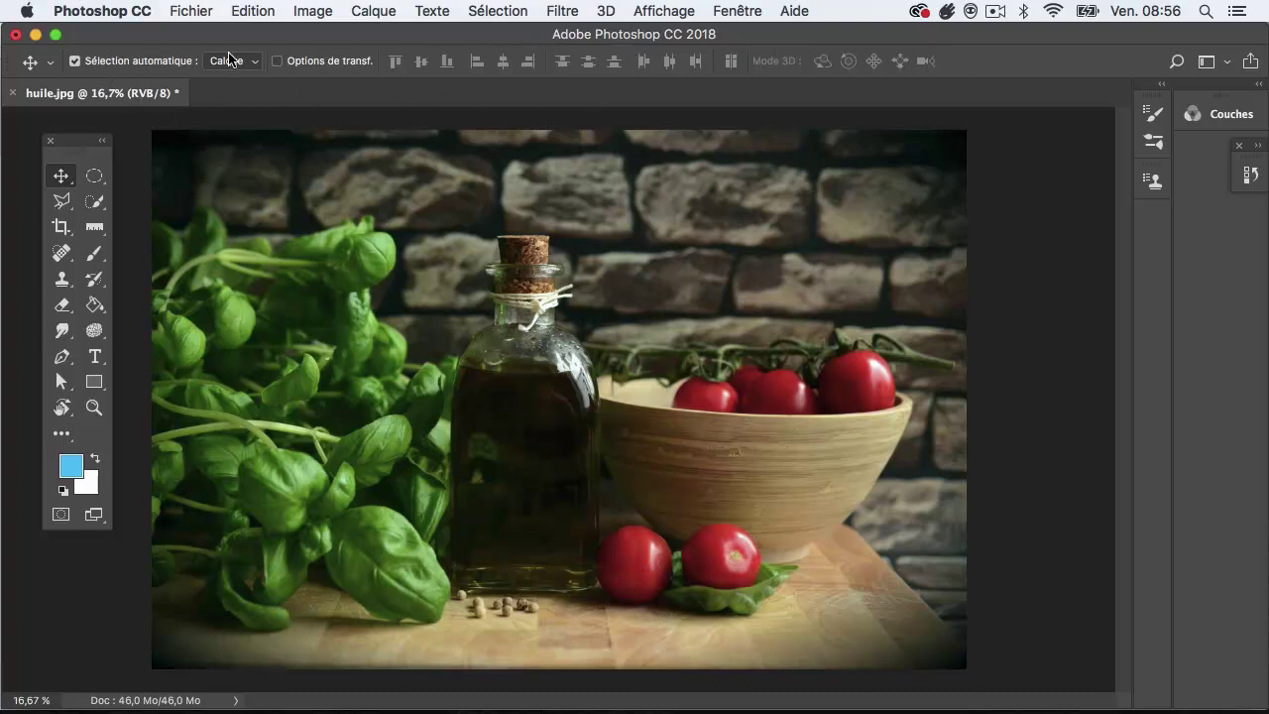
Preview the Mode Plein écran avec menus screen mode, then return to Mode Fenêtres standard and shift the application window slightly
left_click(92, 515)
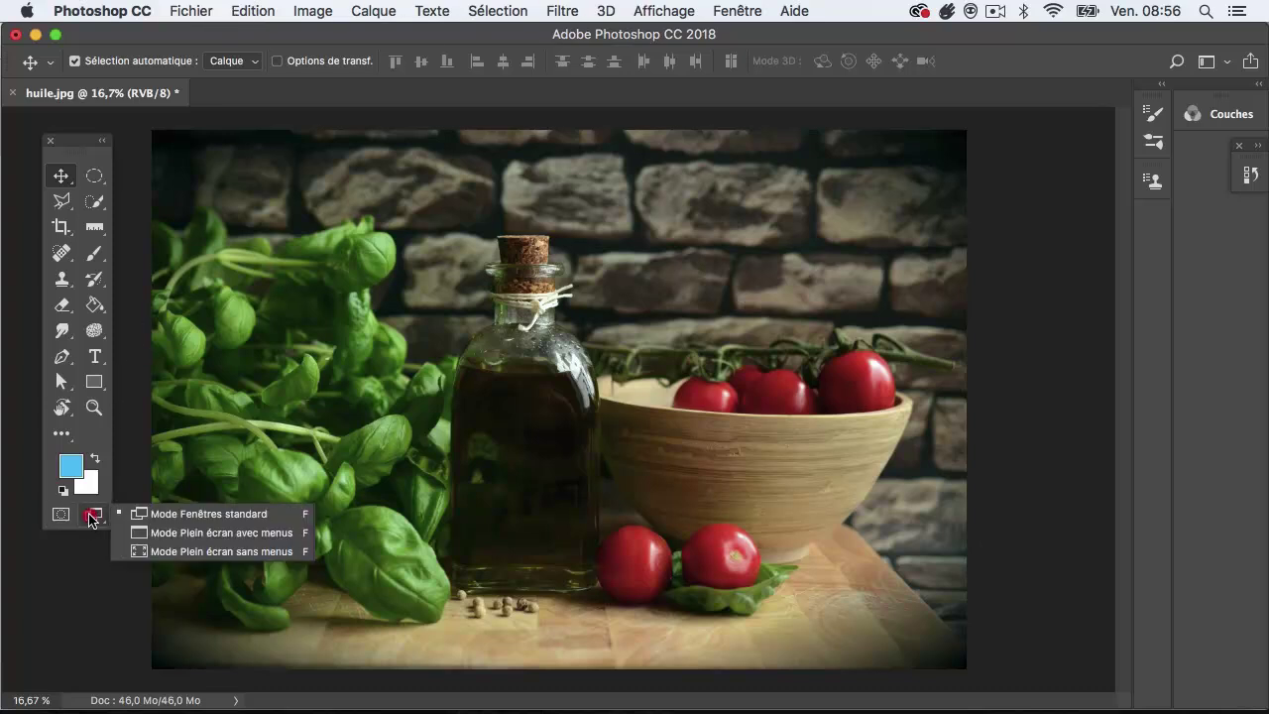
left_click_drag(93, 517, 167, 536)
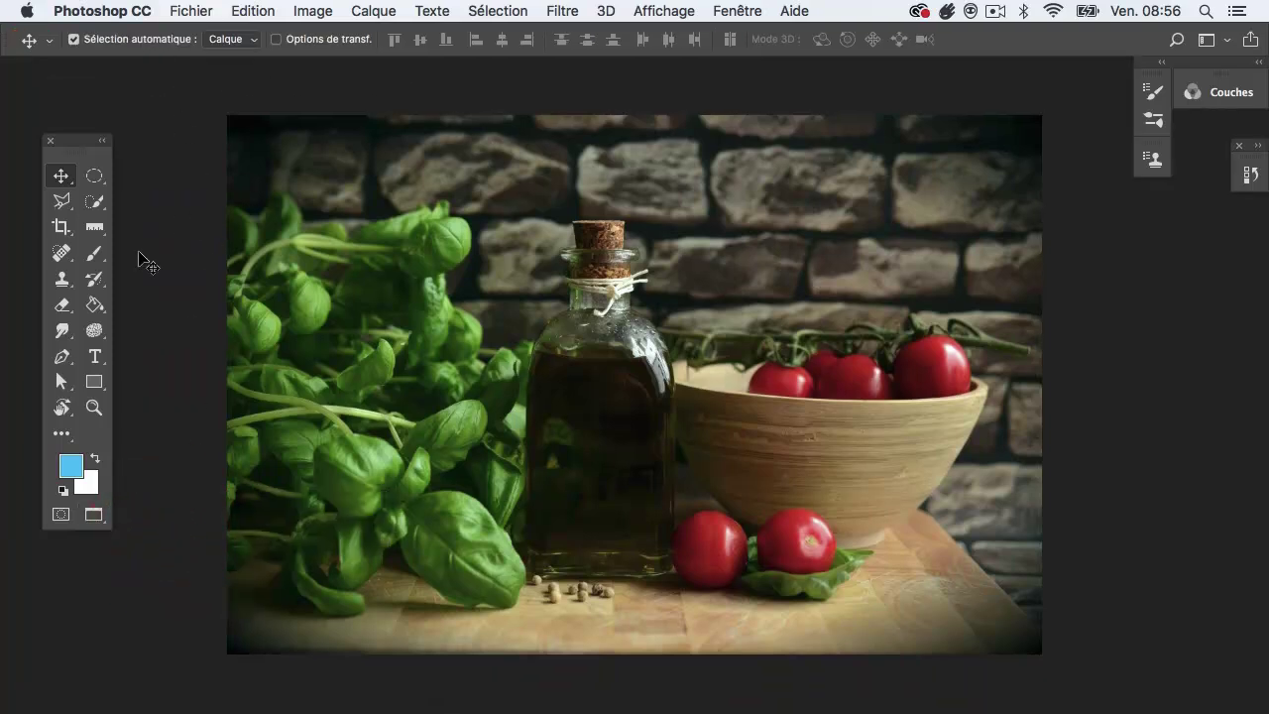
left_click_drag(96, 518, 121, 513)
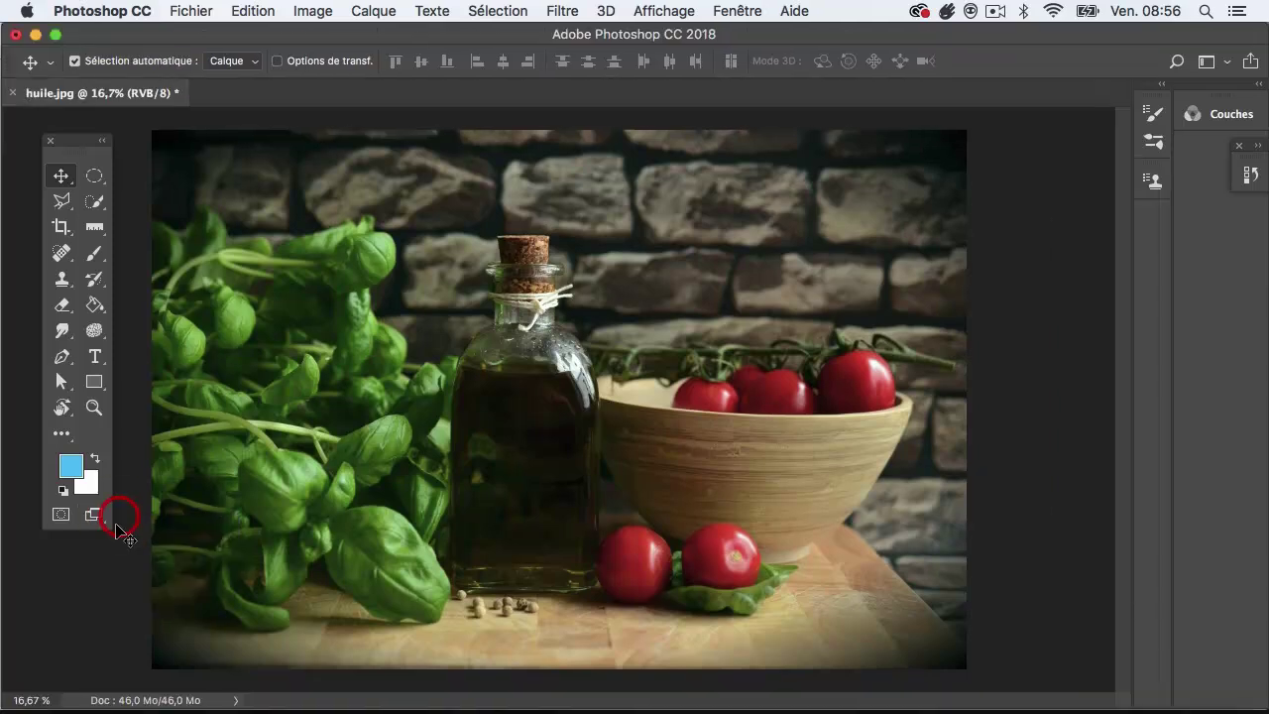
mouse_move(174, 41)
left_mouse_down()
mouse_move(190, 50)
mouse_move(175, 45)
left_mouse_up()
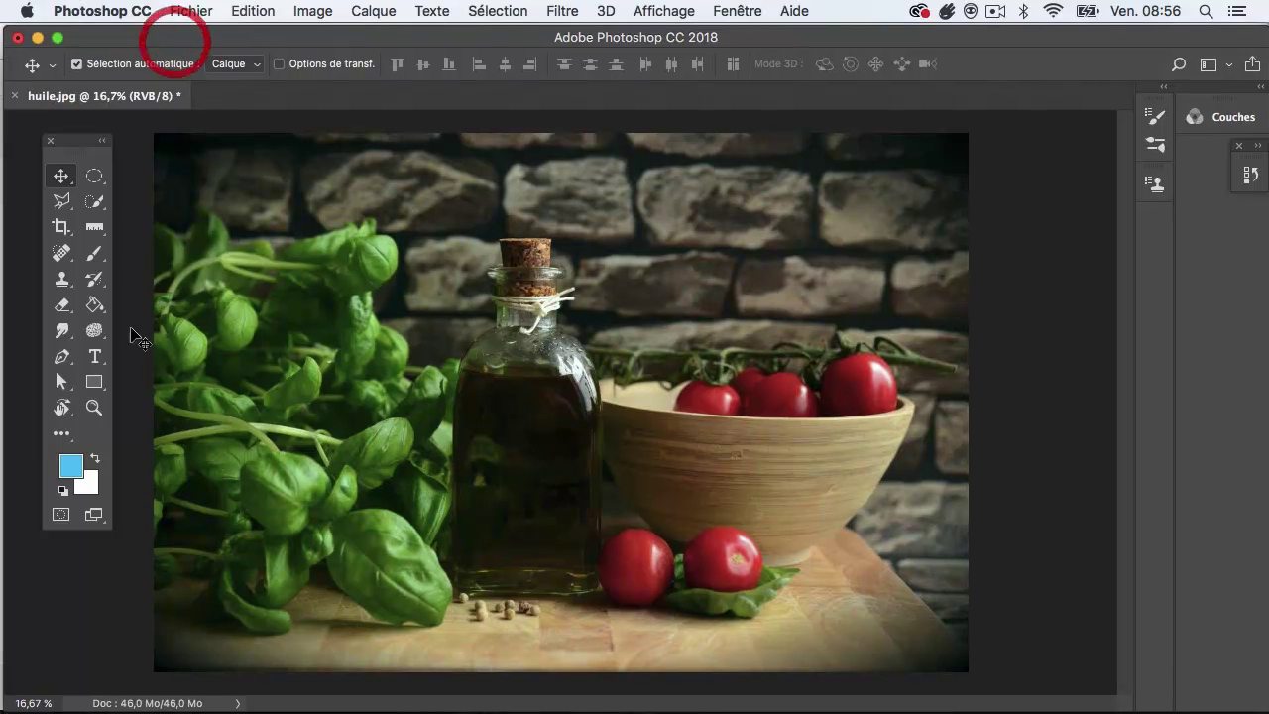
View the image in full screen with menus and then without menus before returning to the standard window mode
left_click_drag(95, 515, 130, 533)
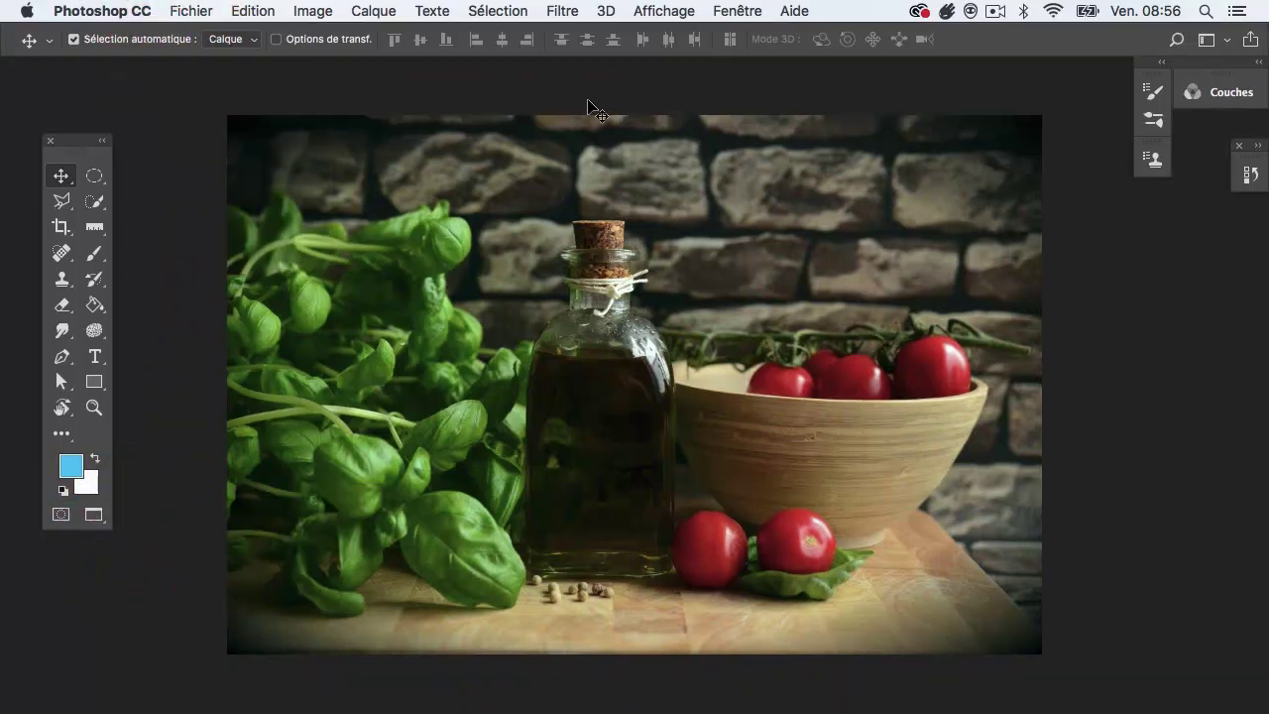
left_click_drag(93, 511, 133, 555)
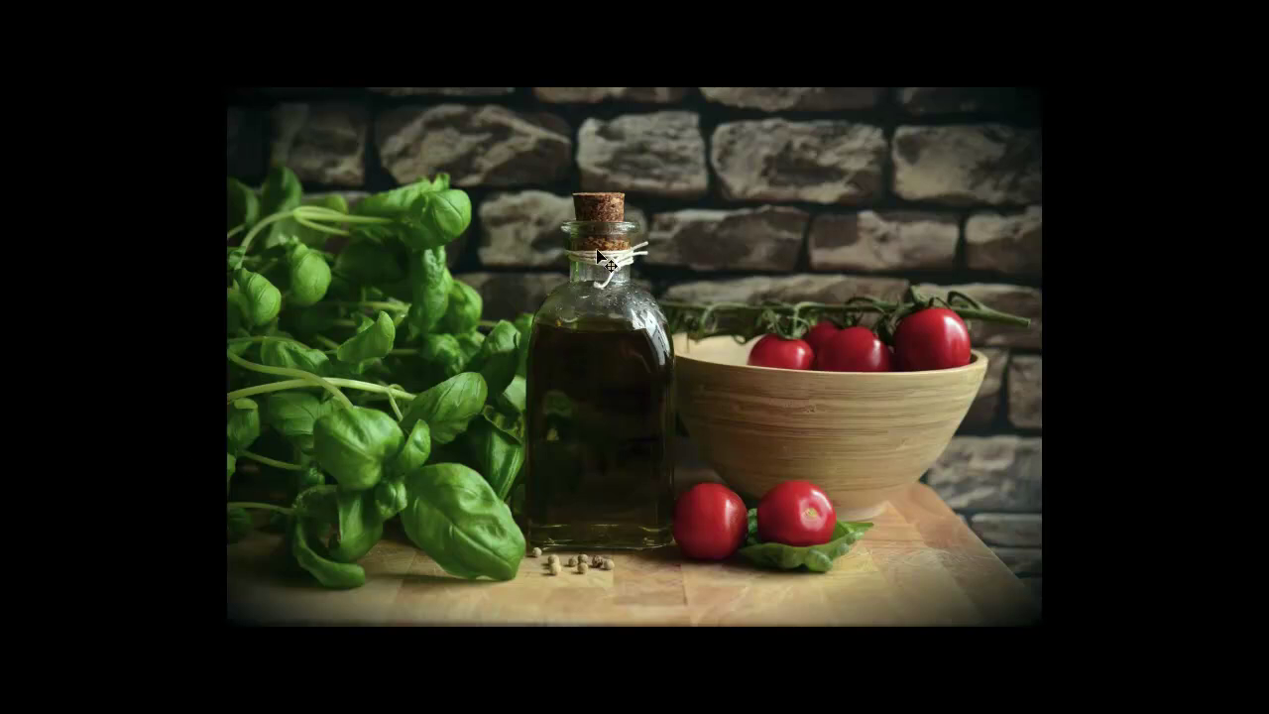
key("f")
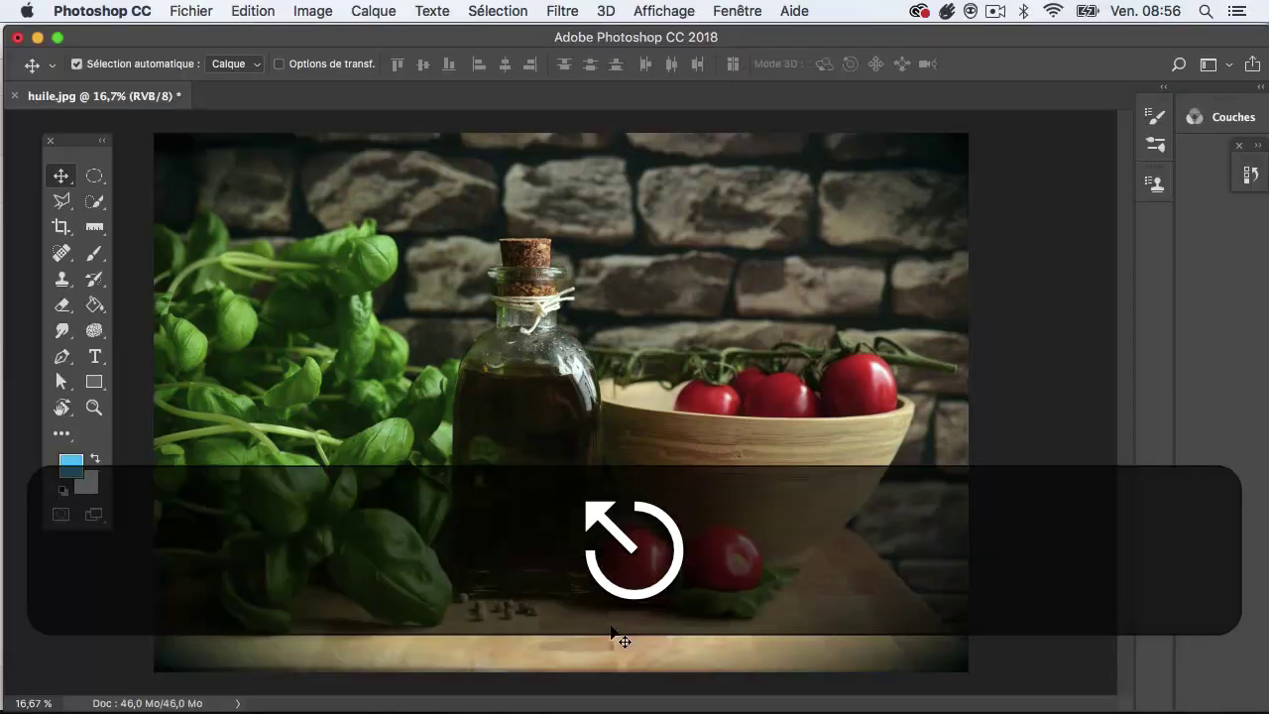
View the image in Mode Plein écran sans menus, then leave full screen for the standard window mode
left_click(94, 514)
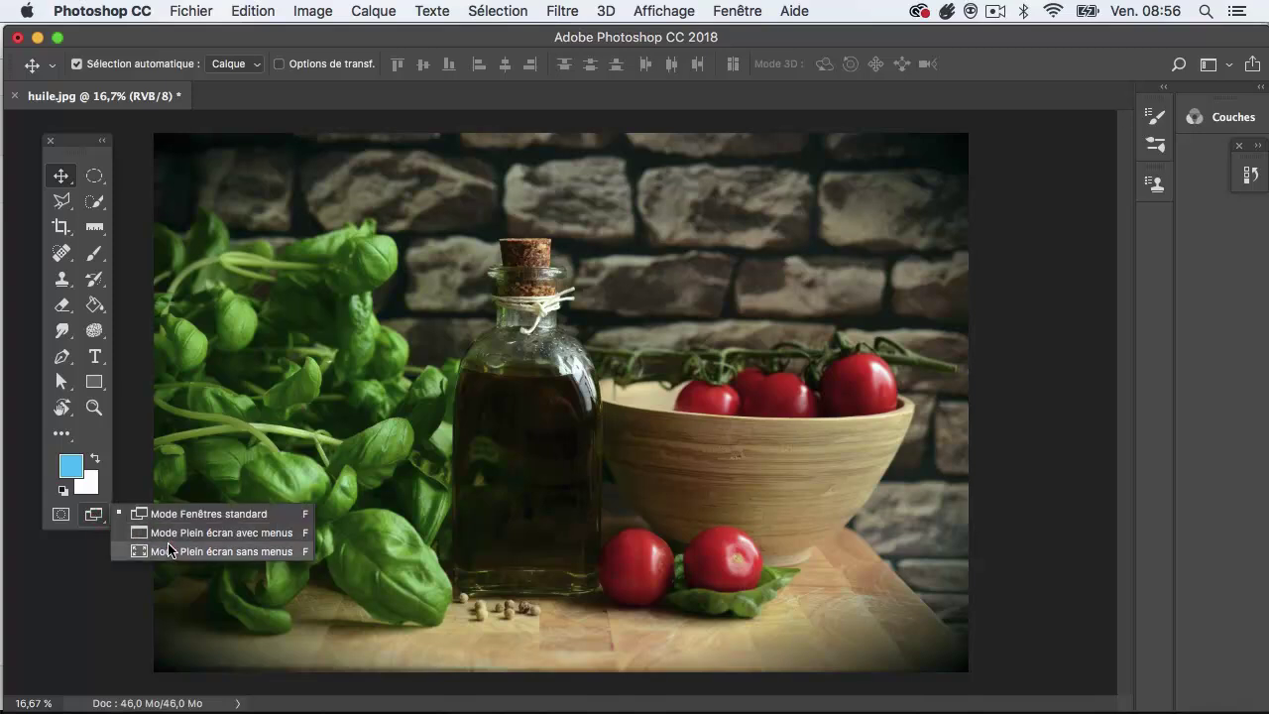
left_click(170, 549)
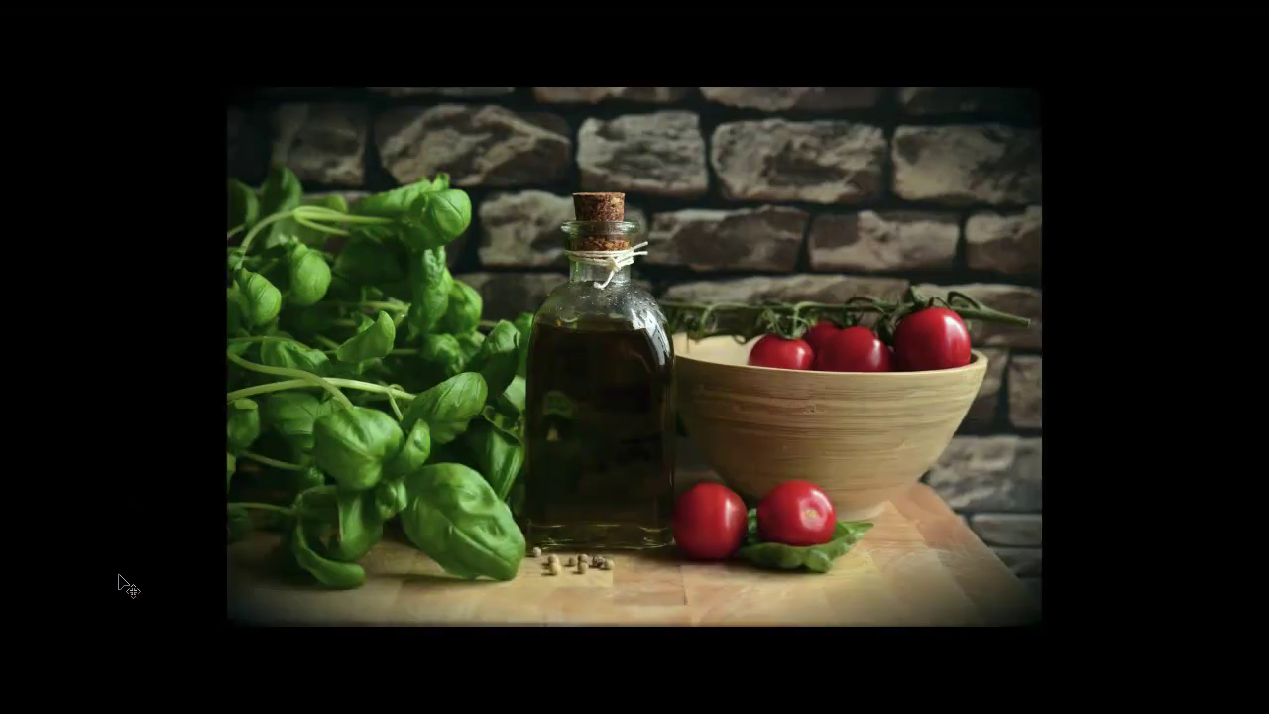
left_click(99, 524)
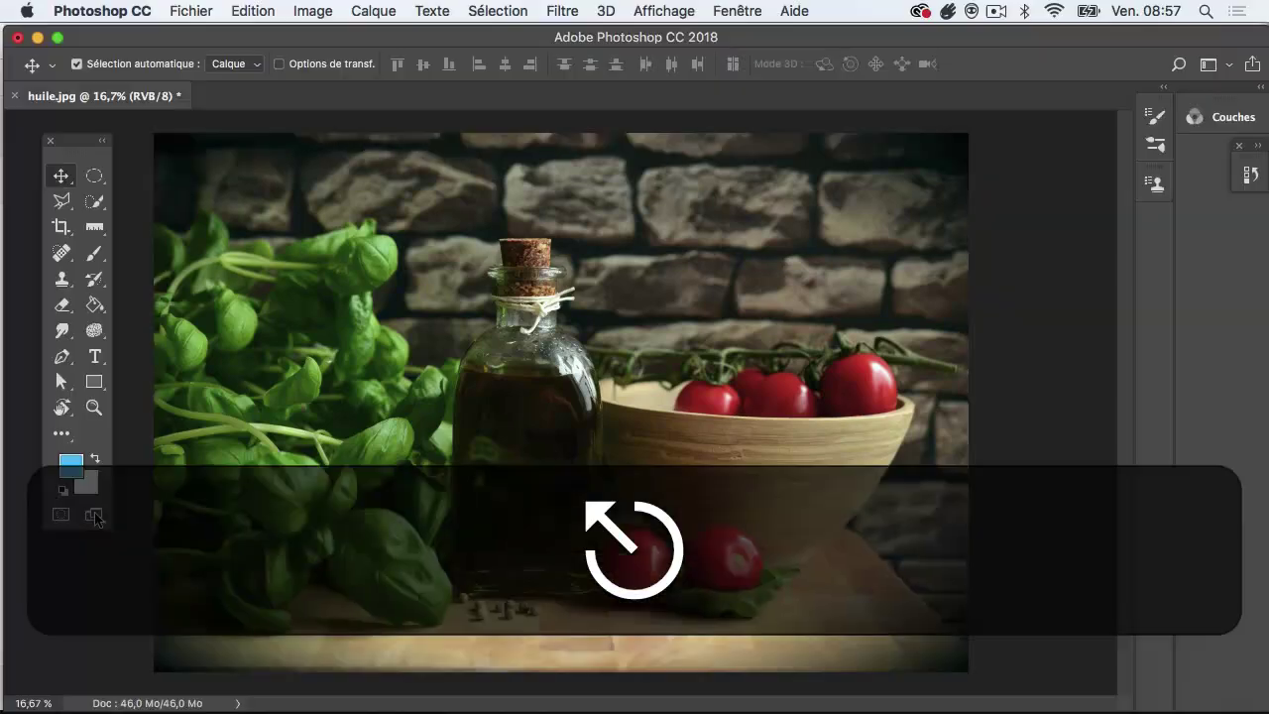
Set the screen mode to Mode Plein écran avec menus, then choose Mode Plein écran sans menus
left_click(95, 514)
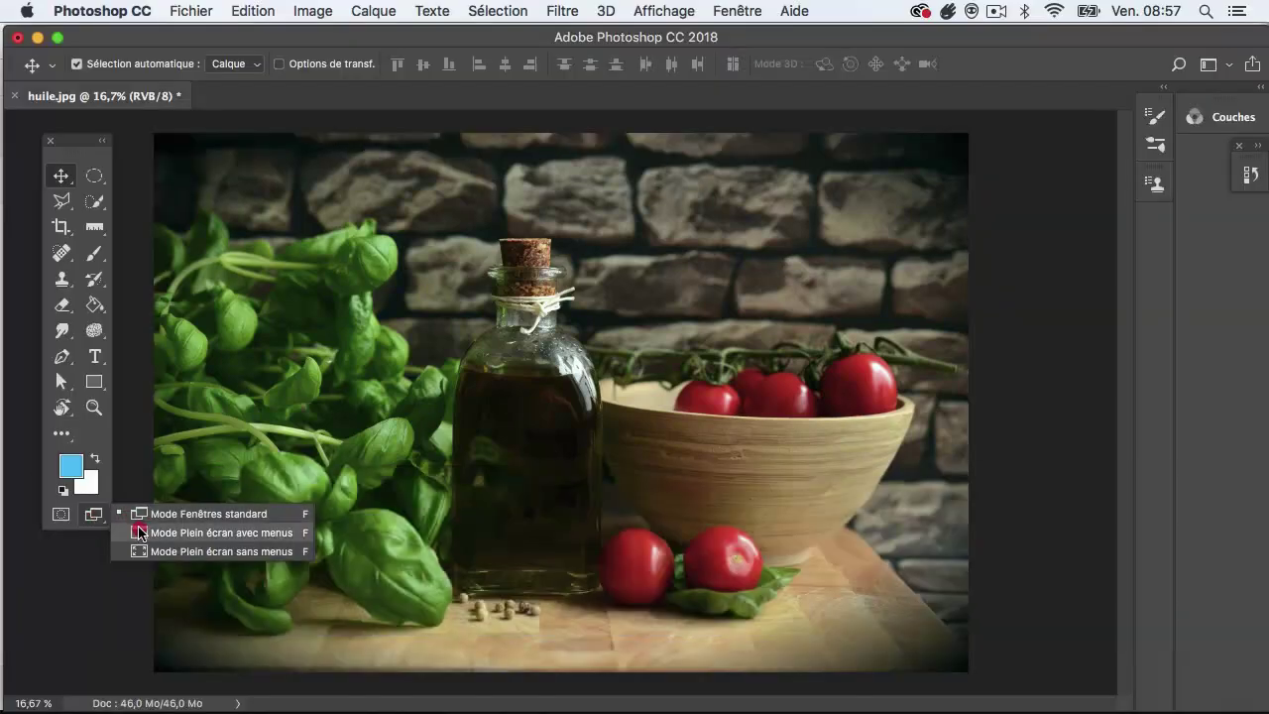
left_click(127, 533)
left_click_drag(94, 515, 127, 538)
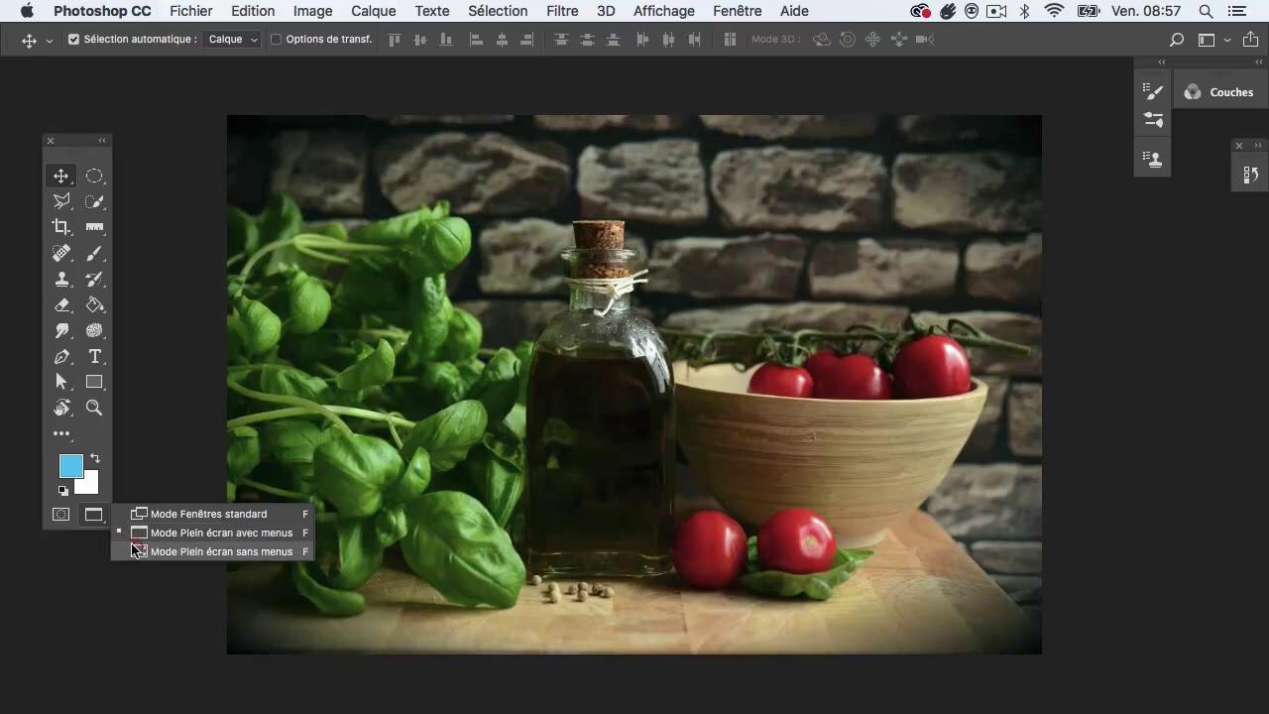